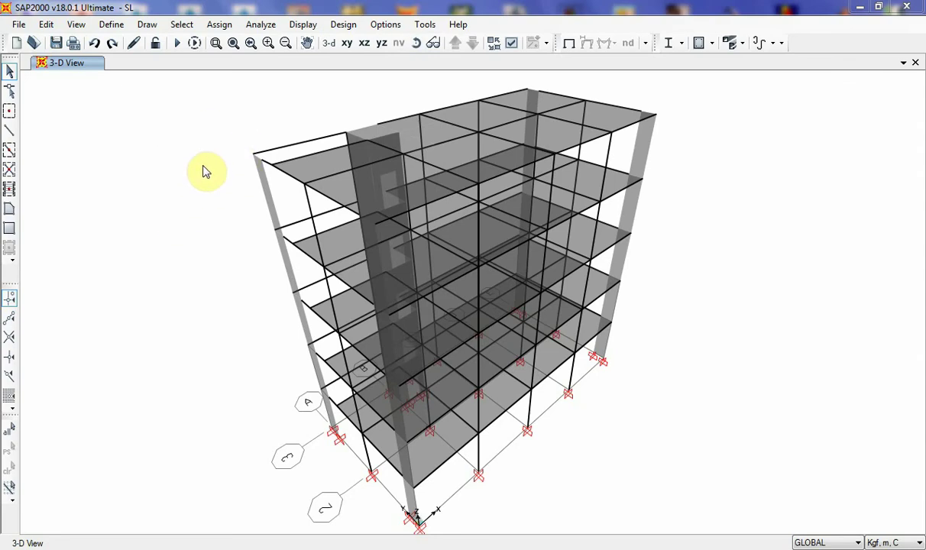
Step: Add a load pattern named SL1 with type QUAKE, self weight multiplier 0 and auto lateral load pattern None
{"action": "left_click", "coordinate": [113, 26]}
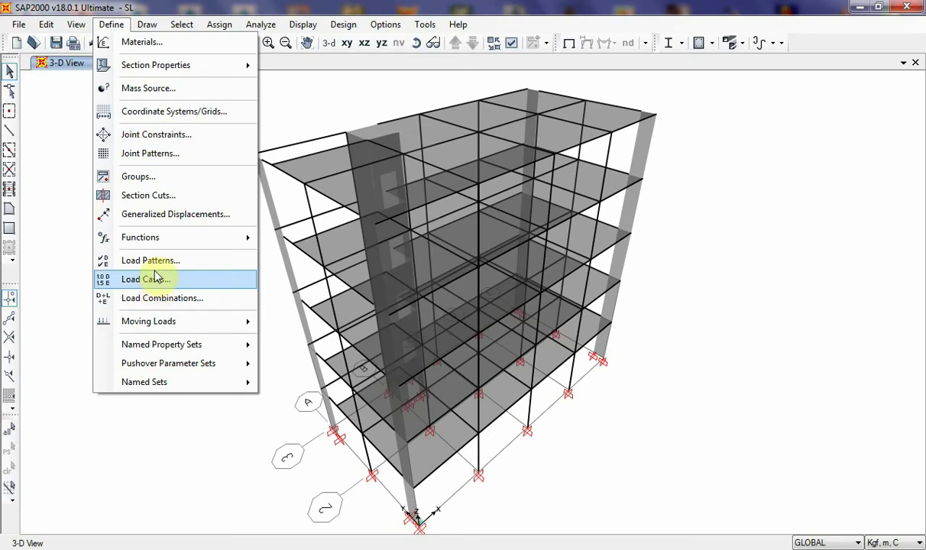
{"action": "left_click", "coordinate": [184, 262]}
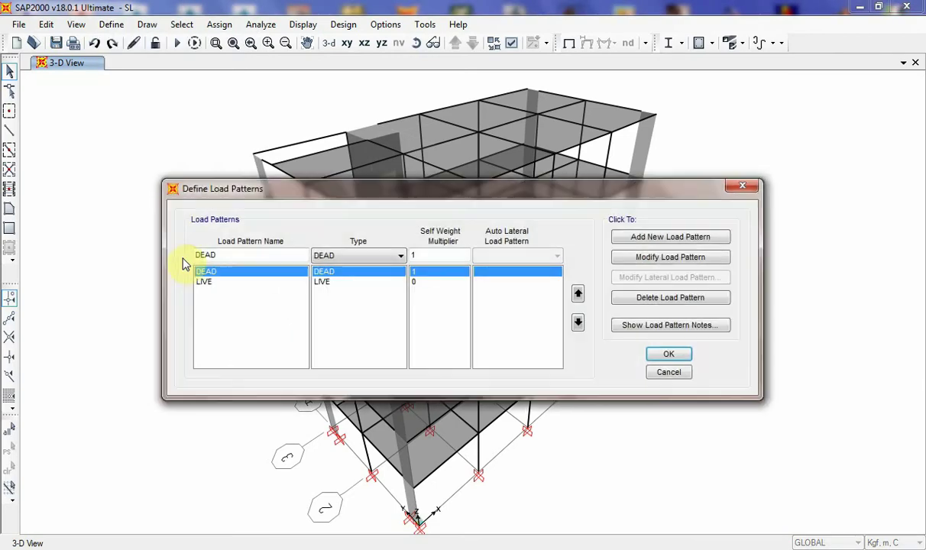
{"action": "left_click_drag", "start_coordinate": [304, 196], "coordinate": [267, 103]}
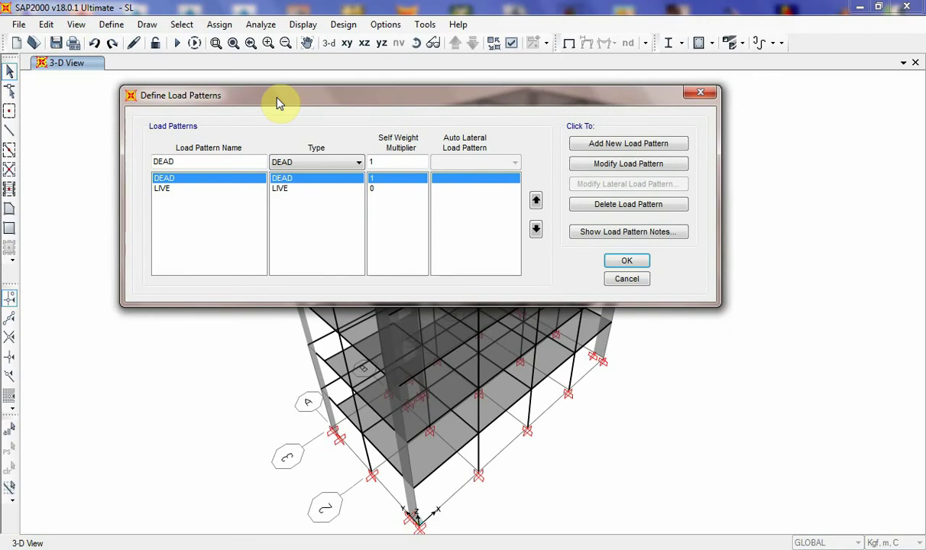
{"action": "left_click_drag", "start_coordinate": [198, 162], "coordinate": [137, 169]}
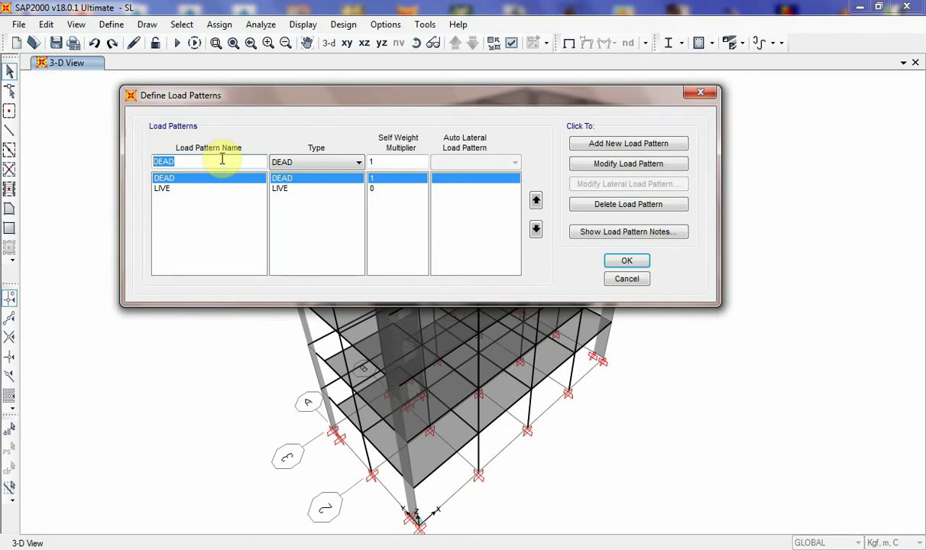
{"action": "type", "text": "SL1"}
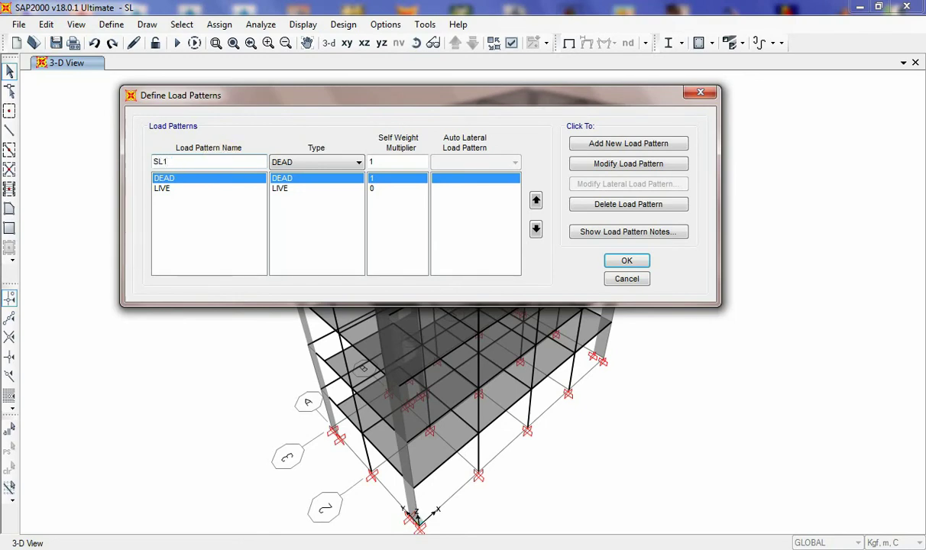
{"action": "left_click", "coordinate": [311, 166]}
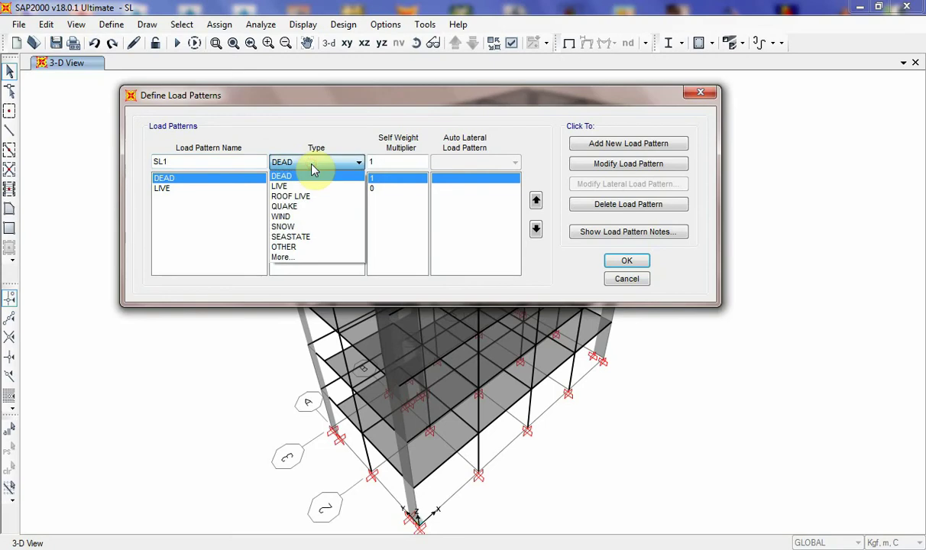
{"action": "left_click", "coordinate": [313, 208]}
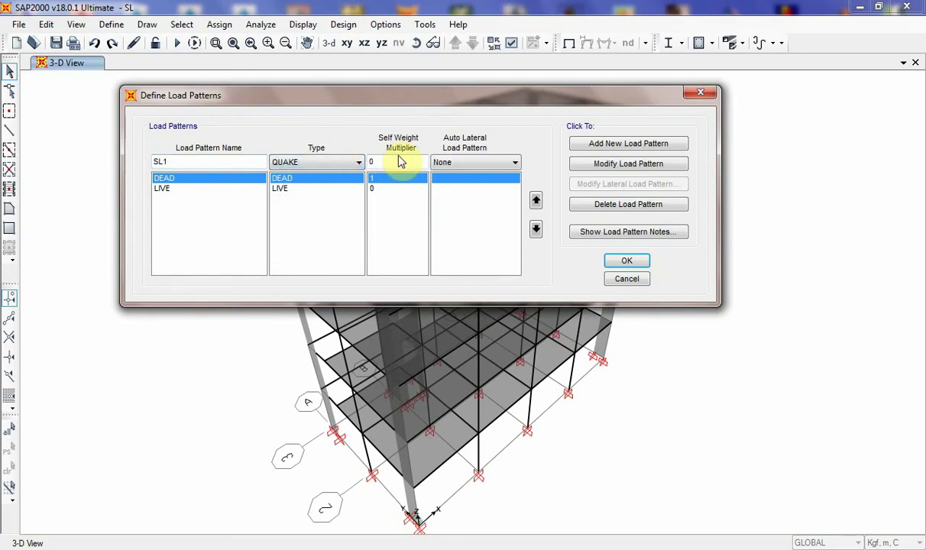
{"action": "left_click", "coordinate": [442, 162]}
{"action": "left_click", "coordinate": [450, 410]}
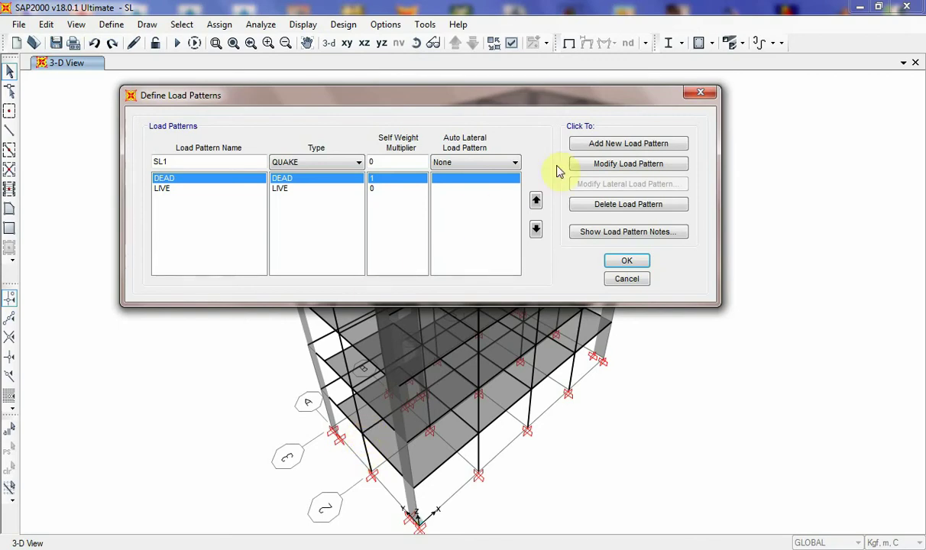
{"action": "left_click", "coordinate": [611, 148]}
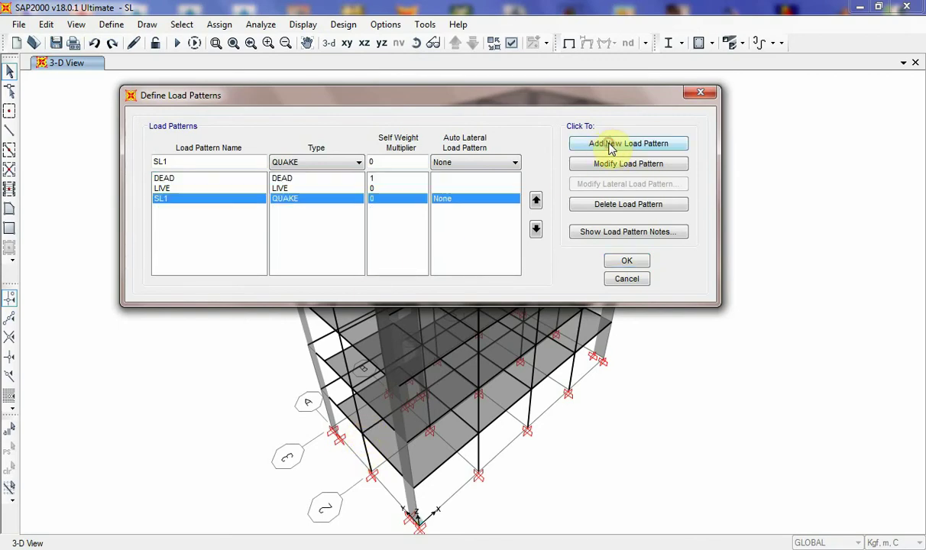
Step: Add a QUAKE load pattern named SL2 with User Loads as its auto lateral load pattern
{"action": "left_click", "coordinate": [183, 165]}
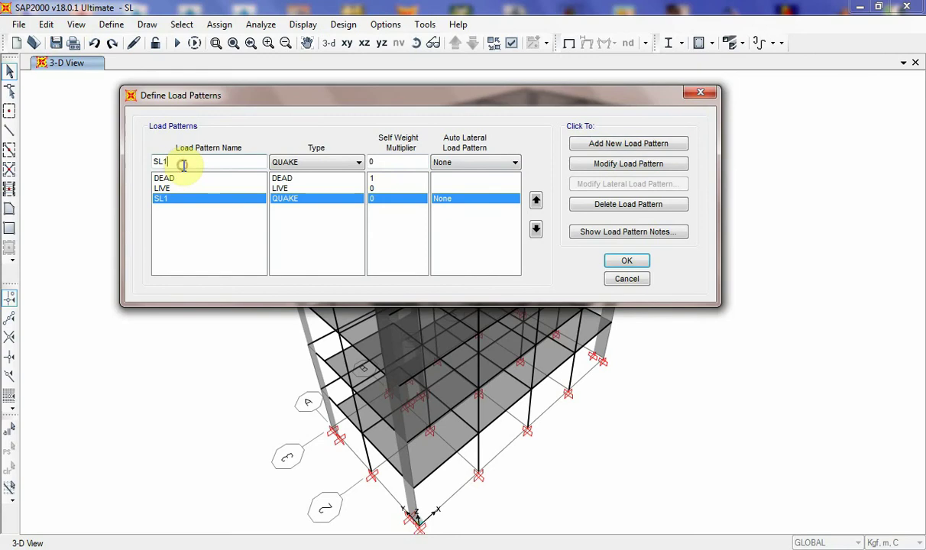
{"action": "type", "text": "2"}
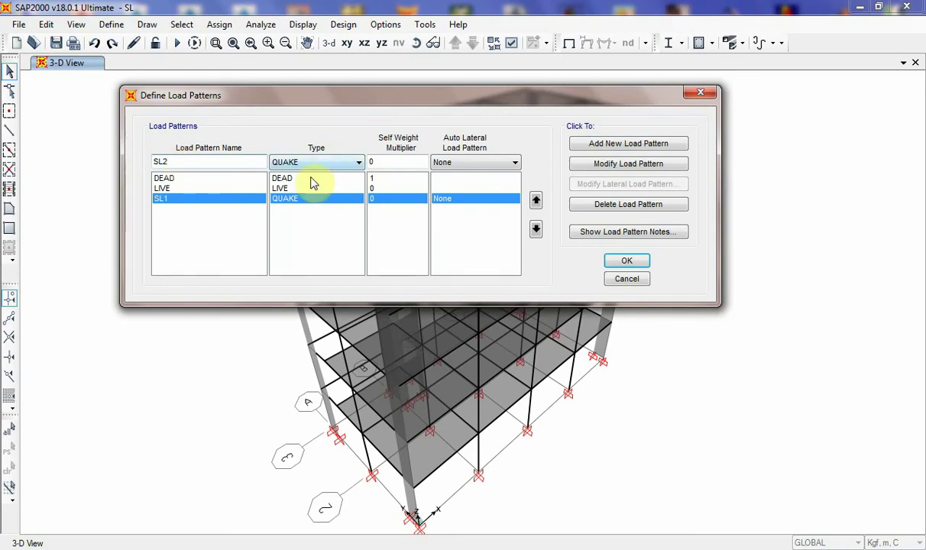
{"action": "left_click", "coordinate": [462, 166]}
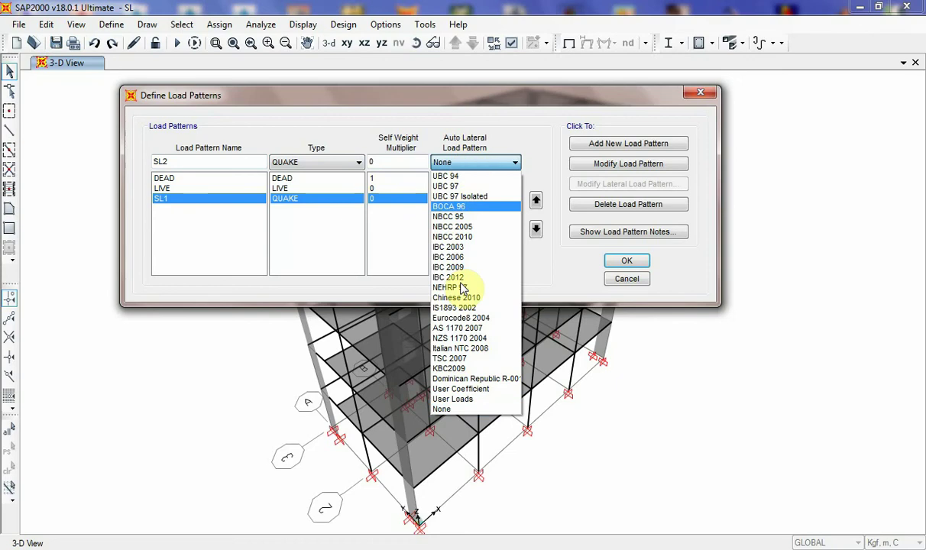
{"action": "left_click", "coordinate": [458, 398]}
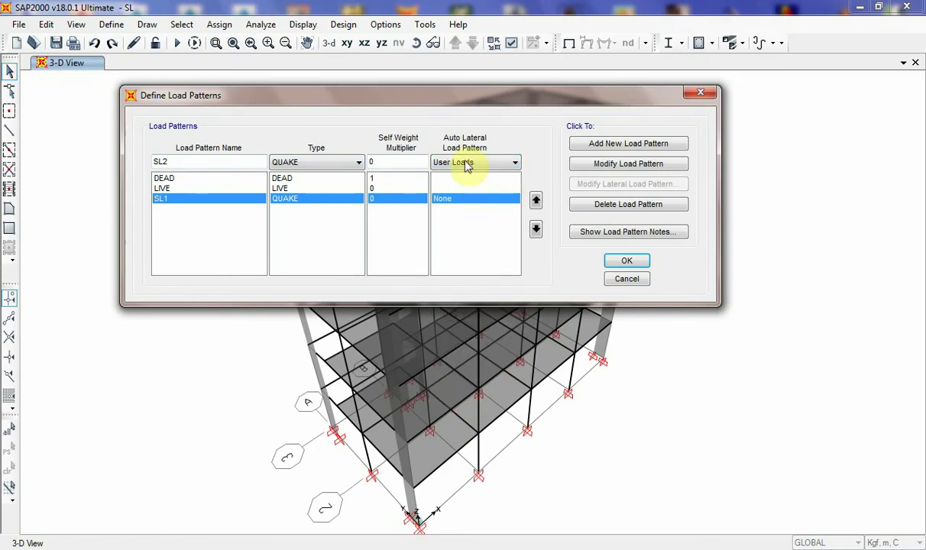
{"action": "left_click", "coordinate": [611, 147]}
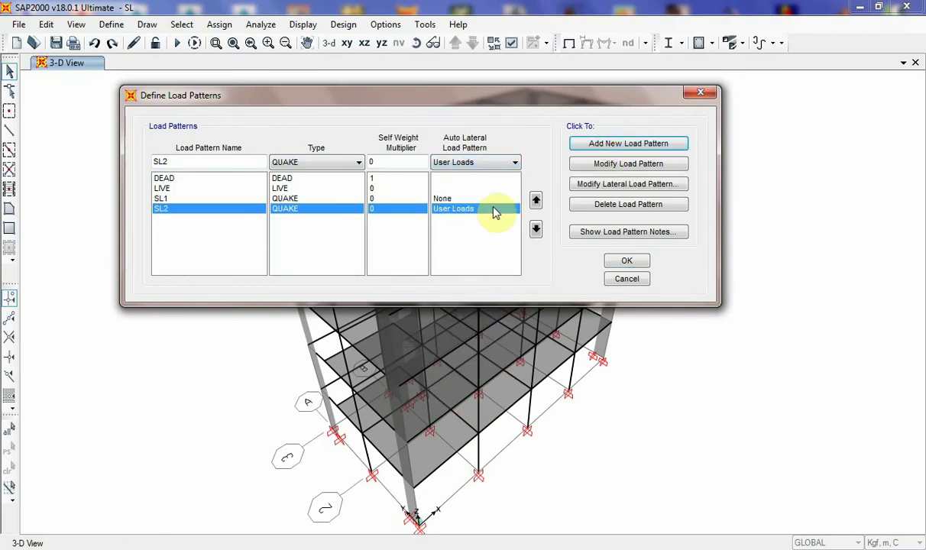
Step: Add a QUAKE load pattern named SL3 with User Coefficient as its auto lateral load pattern
{"action": "left_click", "coordinate": [191, 163]}
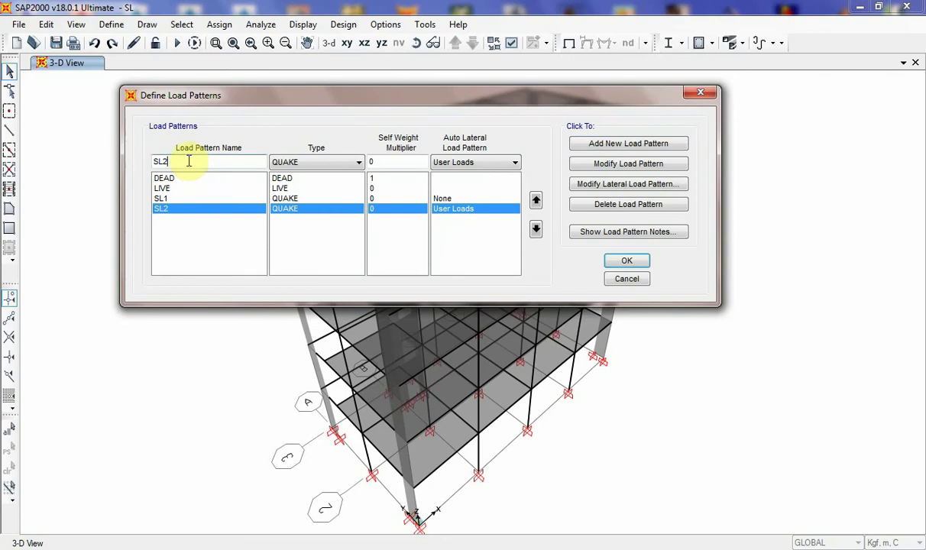
{"action": "type", "text": "3"}
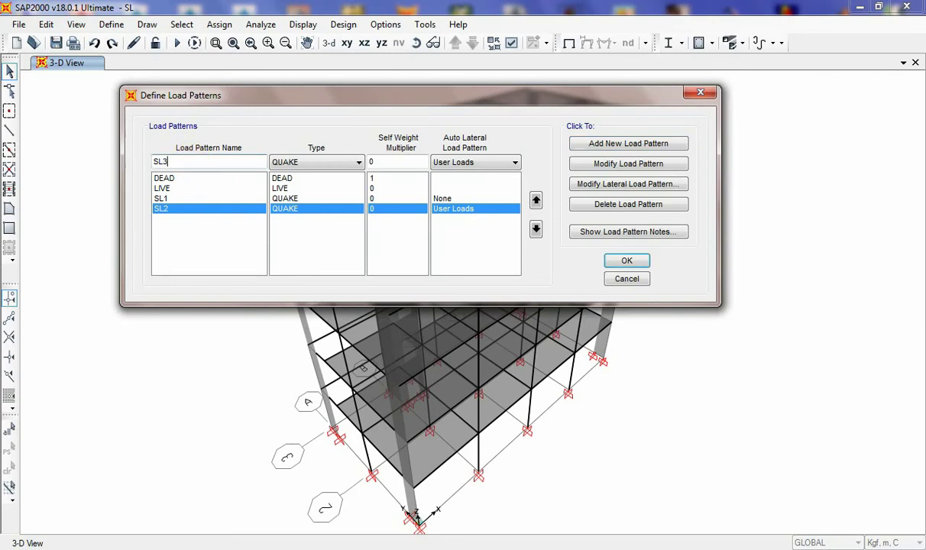
{"action": "left_click", "coordinate": [468, 163]}
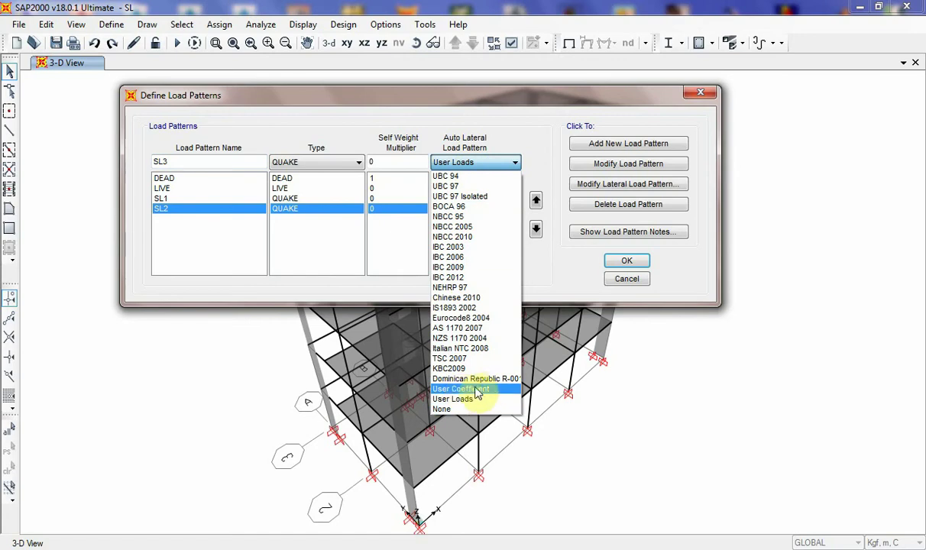
{"action": "left_click", "coordinate": [482, 389]}
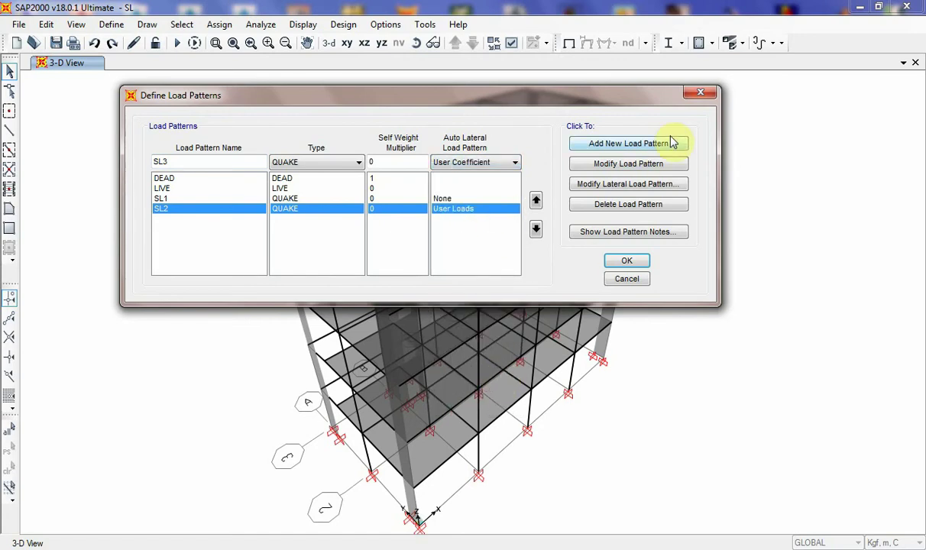
{"action": "left_click", "coordinate": [625, 145]}
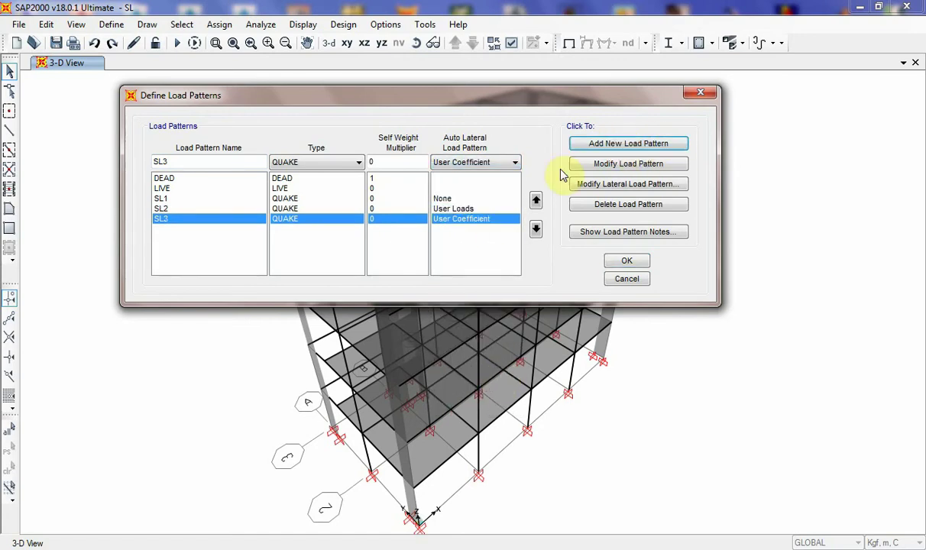
Step: Add a QUAKE load pattern named SL4 using UBC 97 as its auto lateral load pattern, and close the load pattern definitions
{"action": "left_click", "coordinate": [219, 163]}
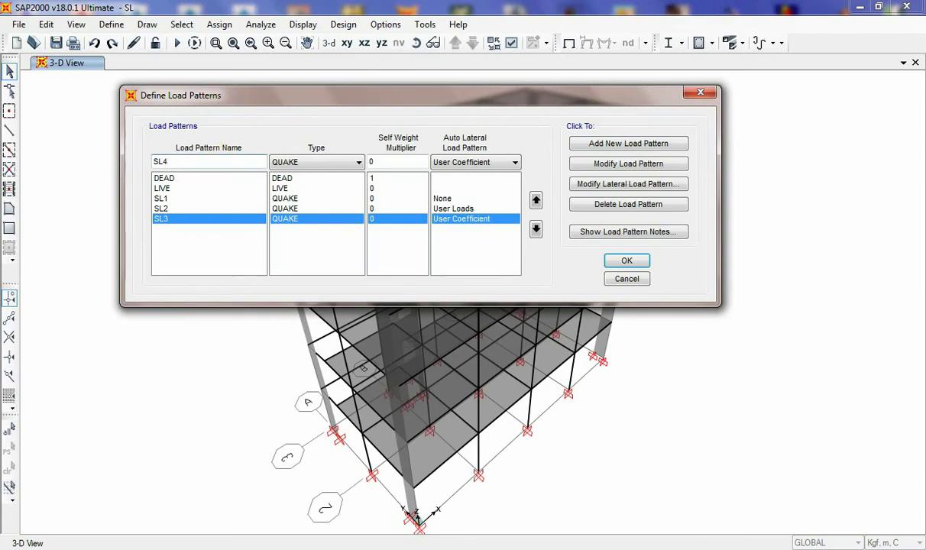
{"action": "left_click", "coordinate": [479, 163]}
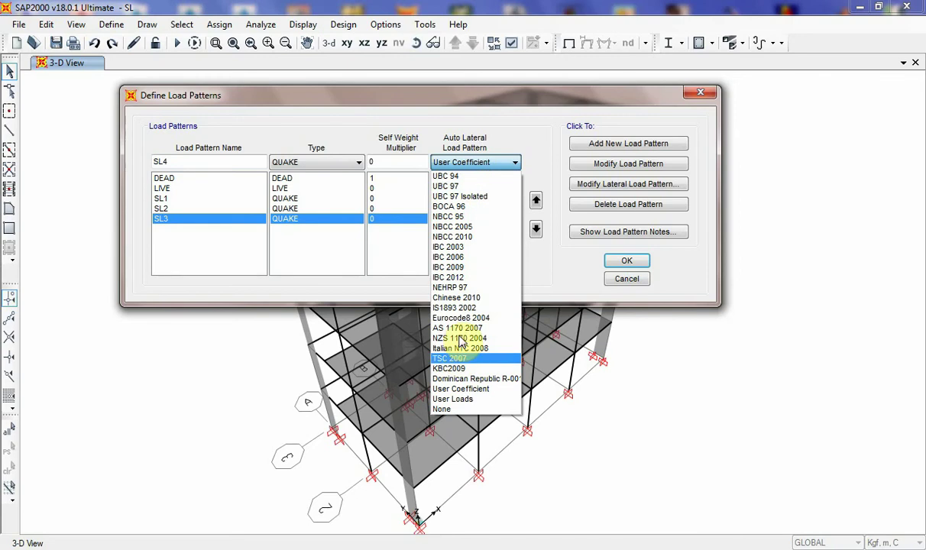
{"action": "left_click", "coordinate": [444, 189]}
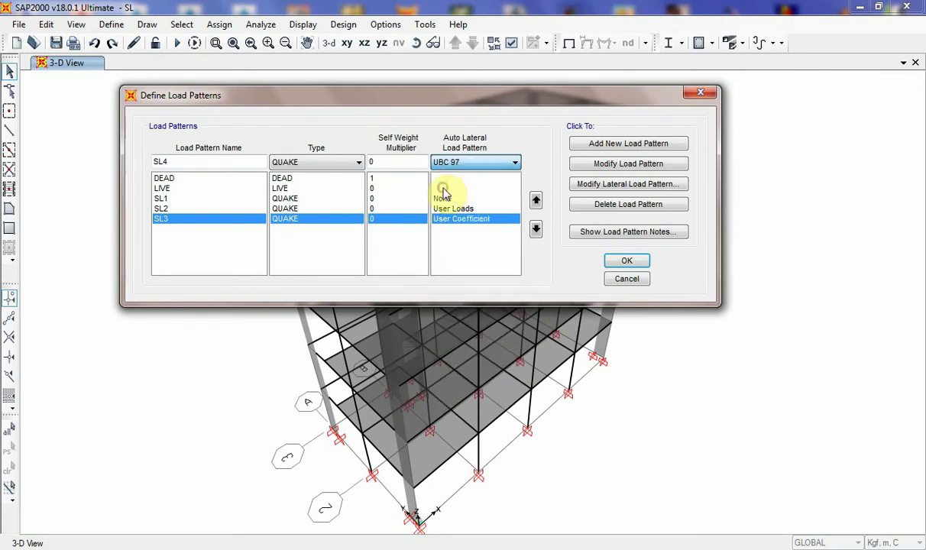
{"action": "left_click", "coordinate": [627, 146]}
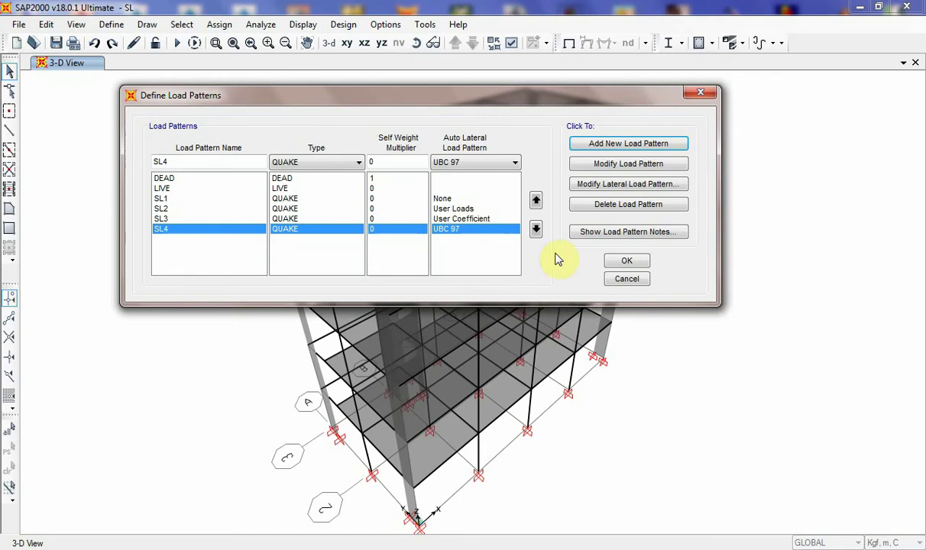
{"action": "left_click", "coordinate": [627, 278]}
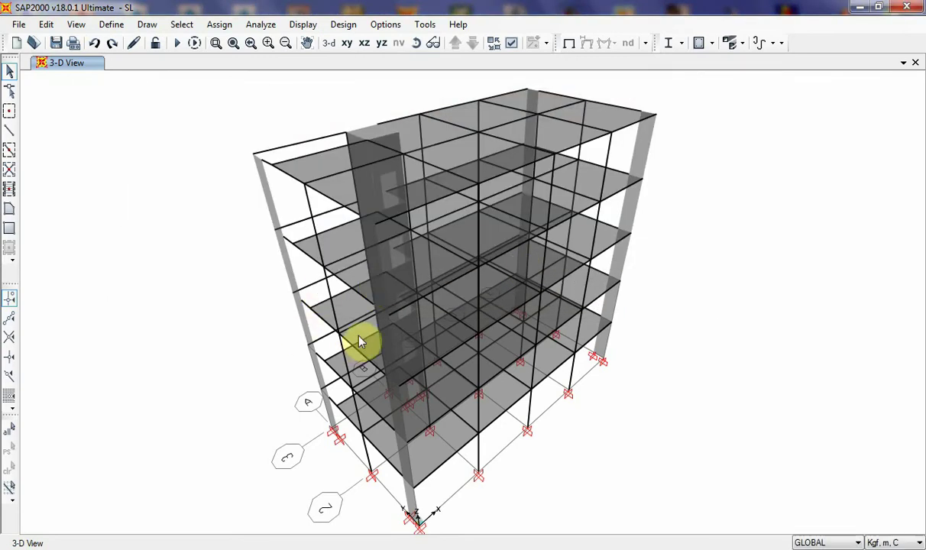
Step: Assign a 500 kgf Global X force under load pattern SL1 to the grid 2 column joint one level below the roof
{"action": "left_click", "coordinate": [320, 271]}
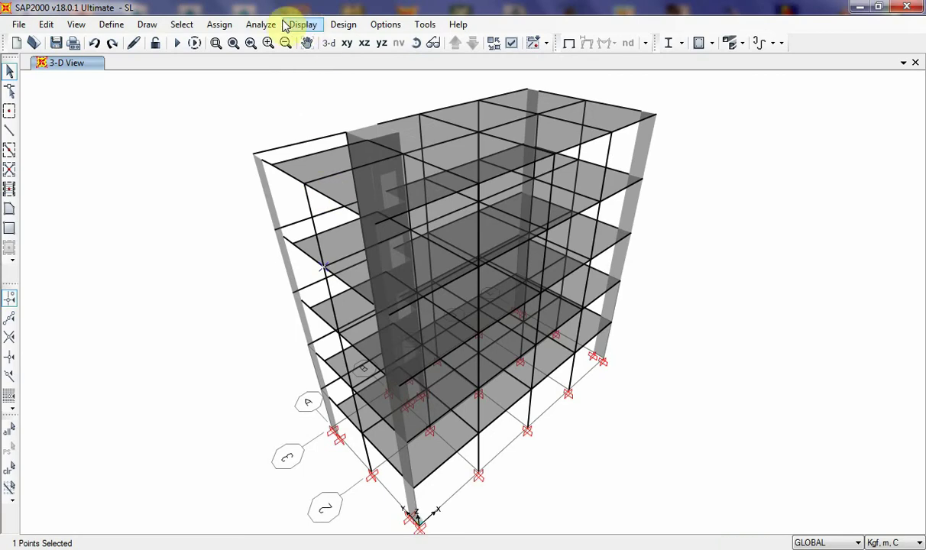
{"action": "left_click", "coordinate": [230, 26]}
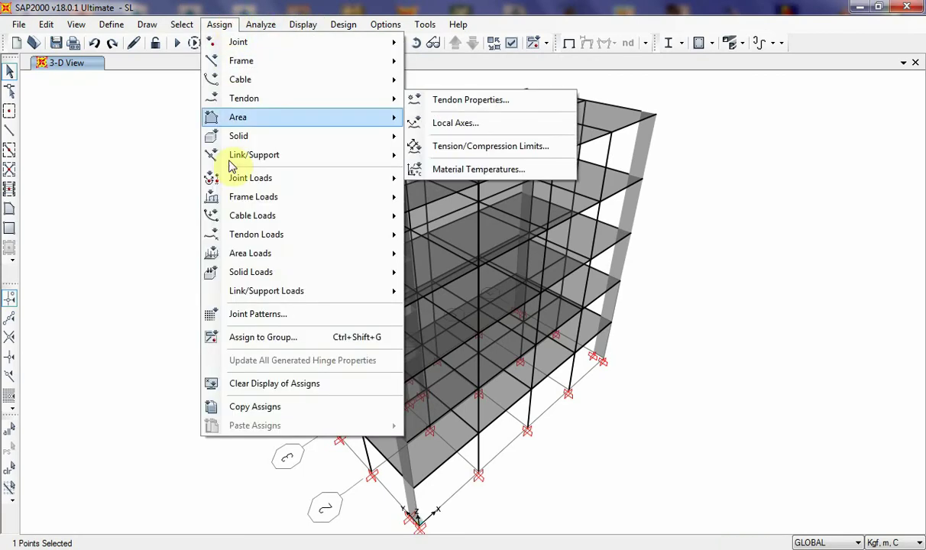
{"action": "left_click", "coordinate": [437, 181]}
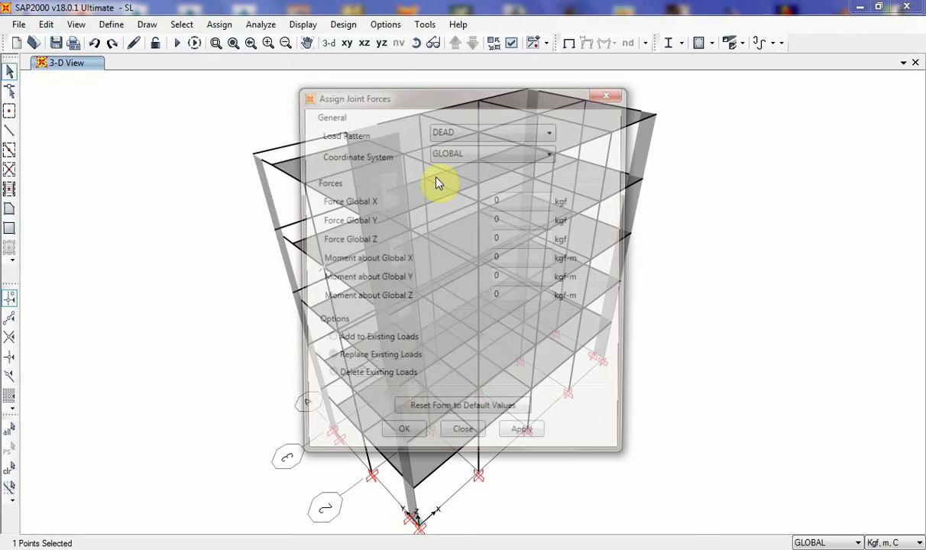
{"action": "left_click_drag", "start_coordinate": [486, 97], "coordinate": [725, 64]}
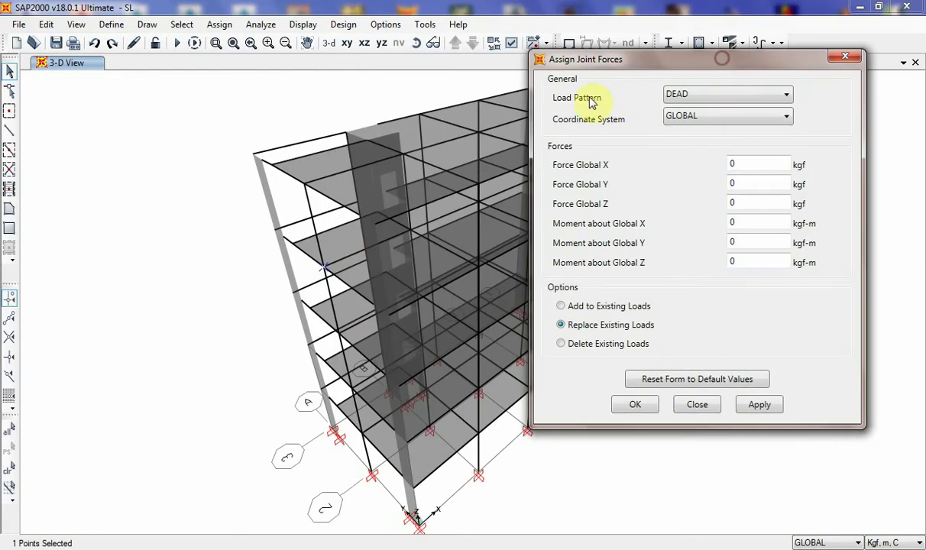
{"action": "left_click", "coordinate": [699, 94]}
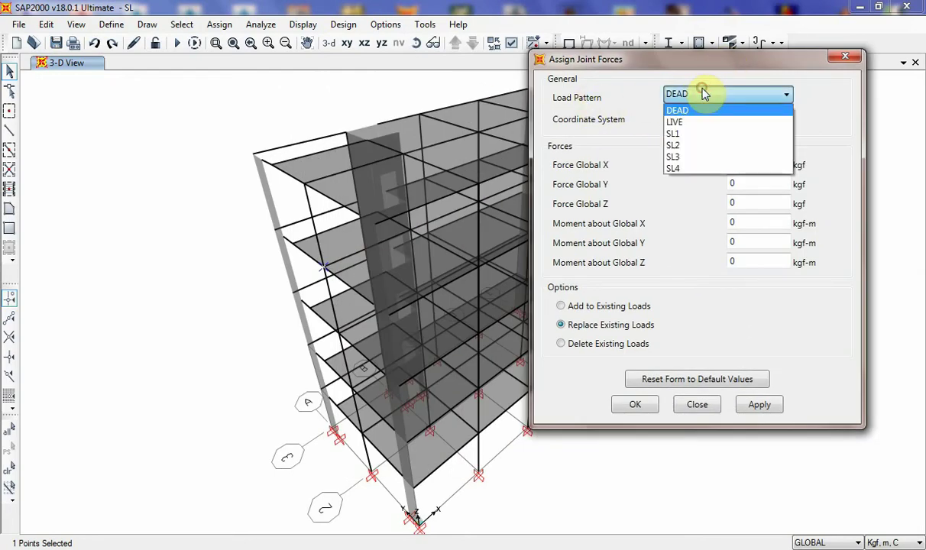
{"action": "left_click", "coordinate": [694, 134]}
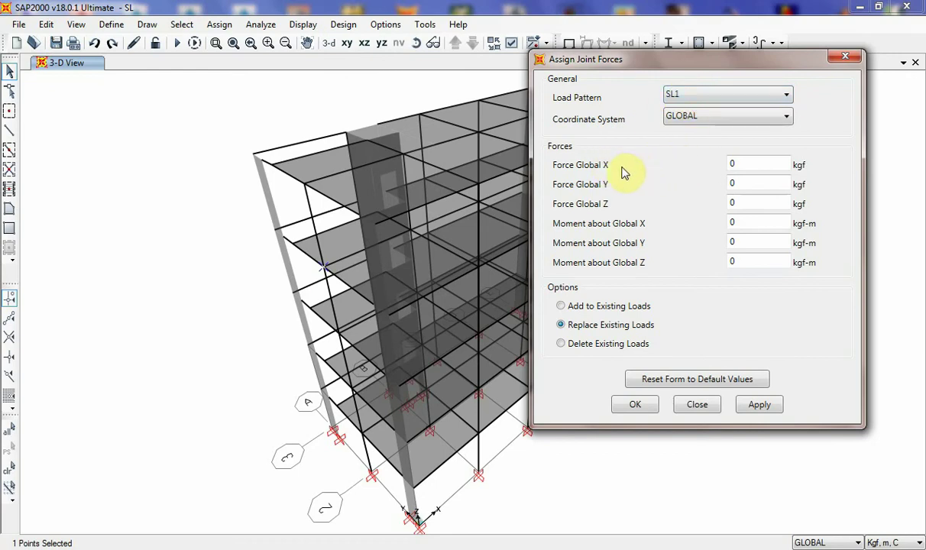
{"action": "double_click", "coordinate": [740, 164]}
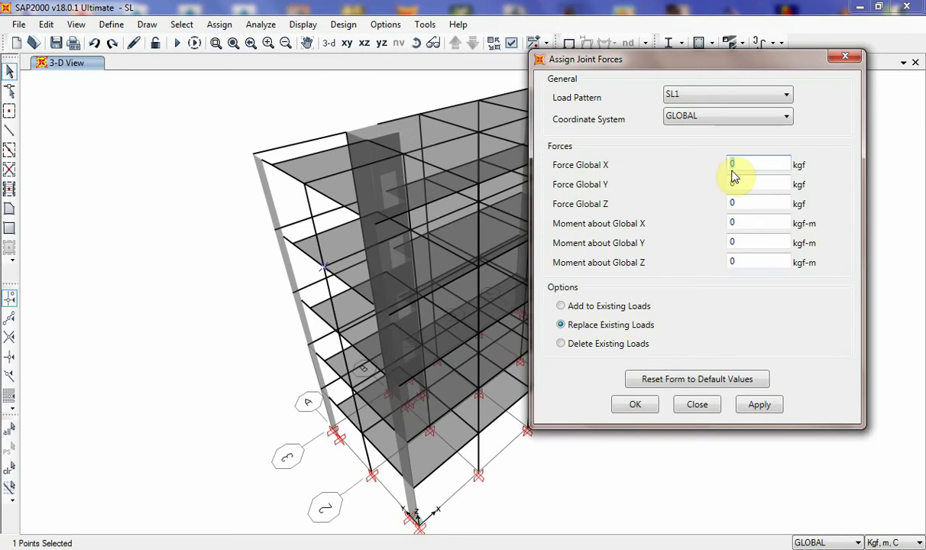
{"action": "type", "text": "500"}
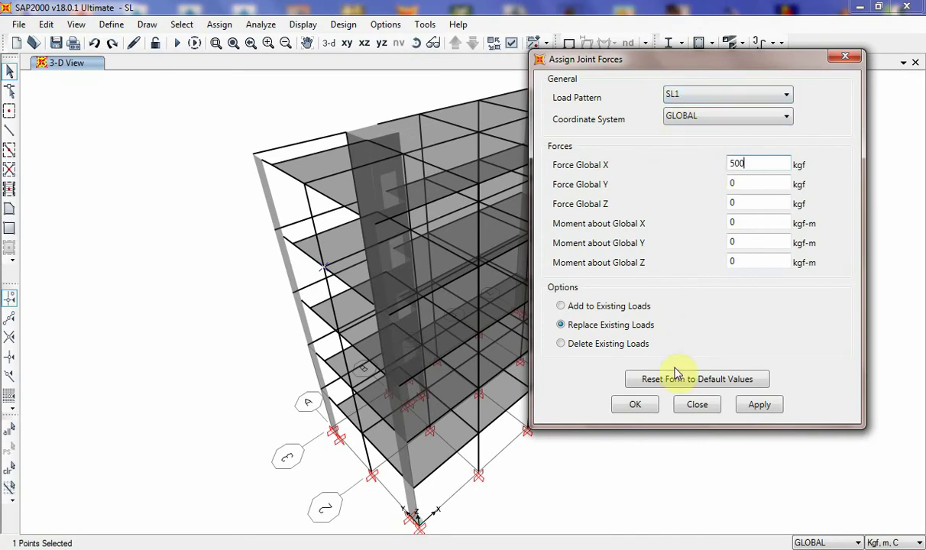
{"action": "left_click", "coordinate": [636, 405]}
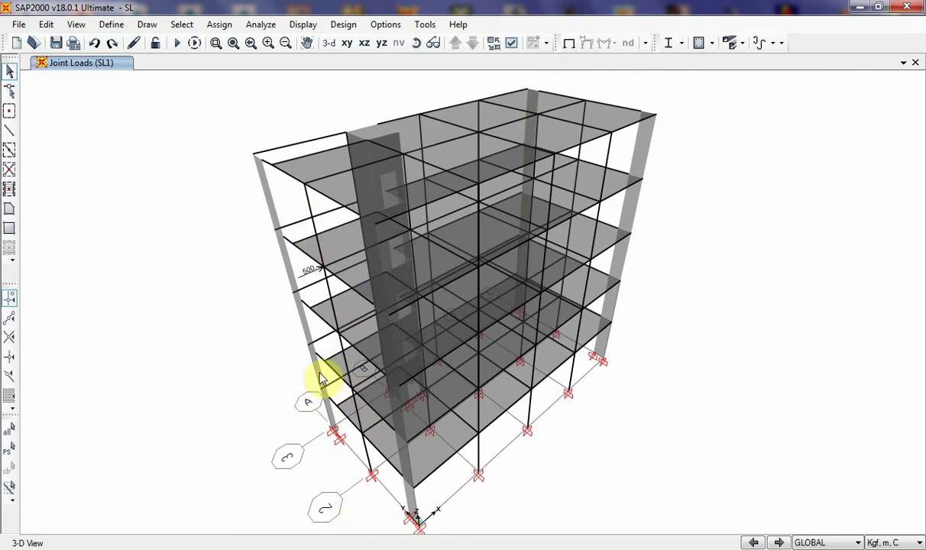
Step: Set the FX seismic load on diaphragm DIAPH1 to 3000 kgf for load pattern SL2, using the user-specified application point
{"action": "left_click", "coordinate": [110, 26]}
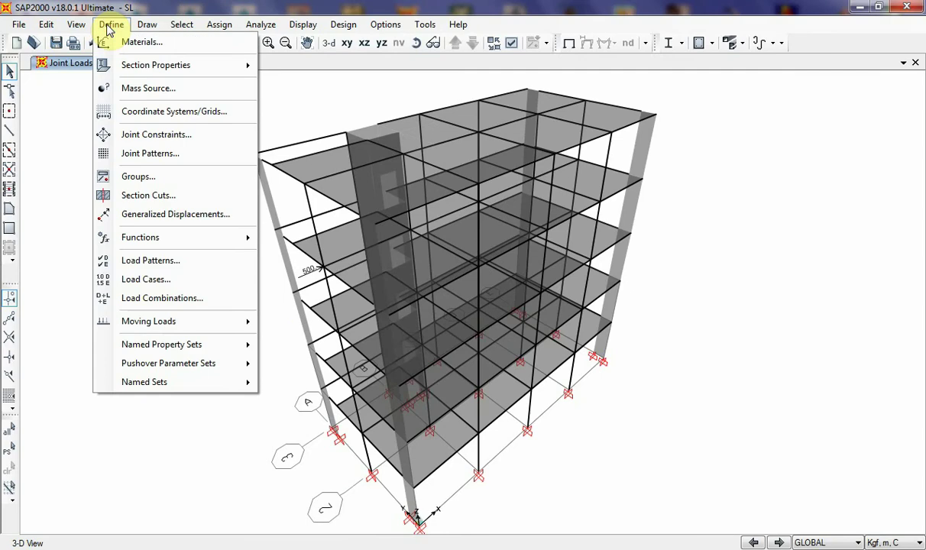
{"action": "left_click", "coordinate": [174, 264]}
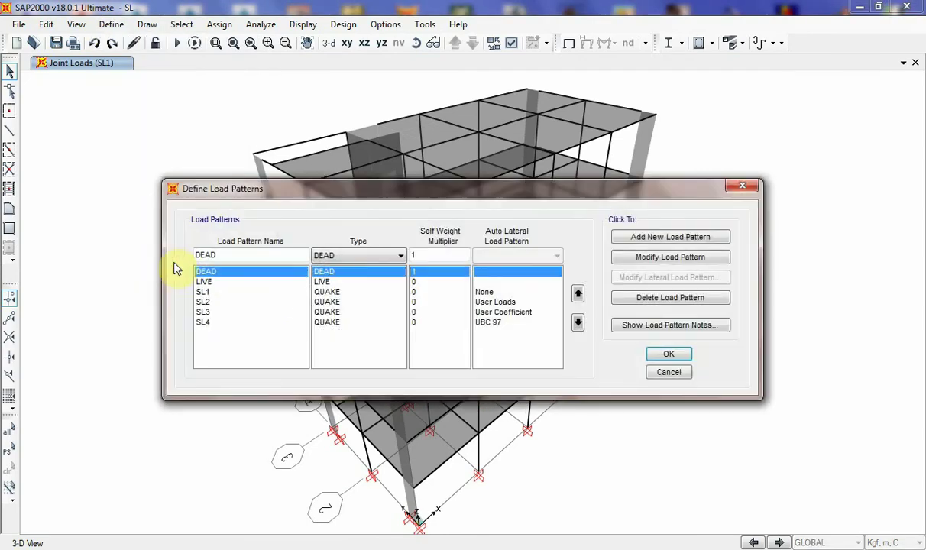
{"action": "left_click", "coordinate": [225, 302]}
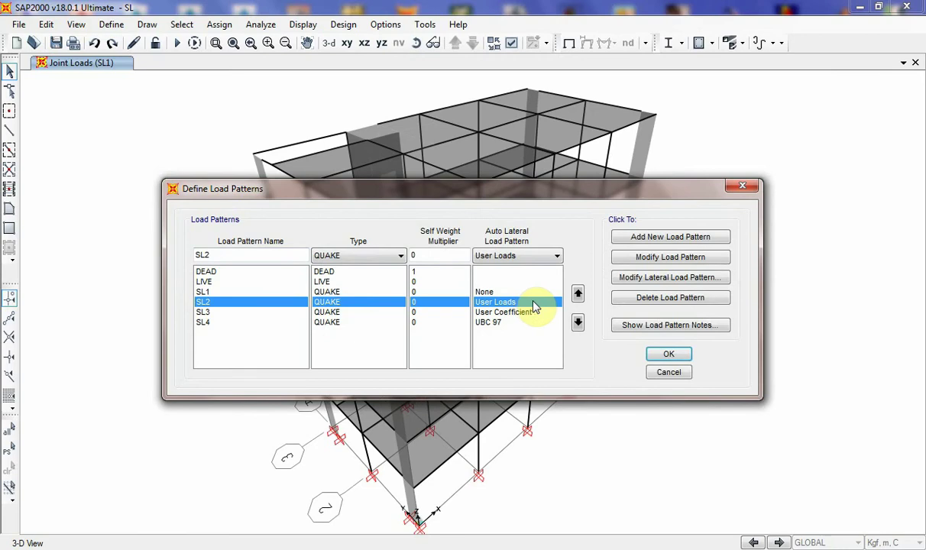
{"action": "left_click", "coordinate": [628, 282]}
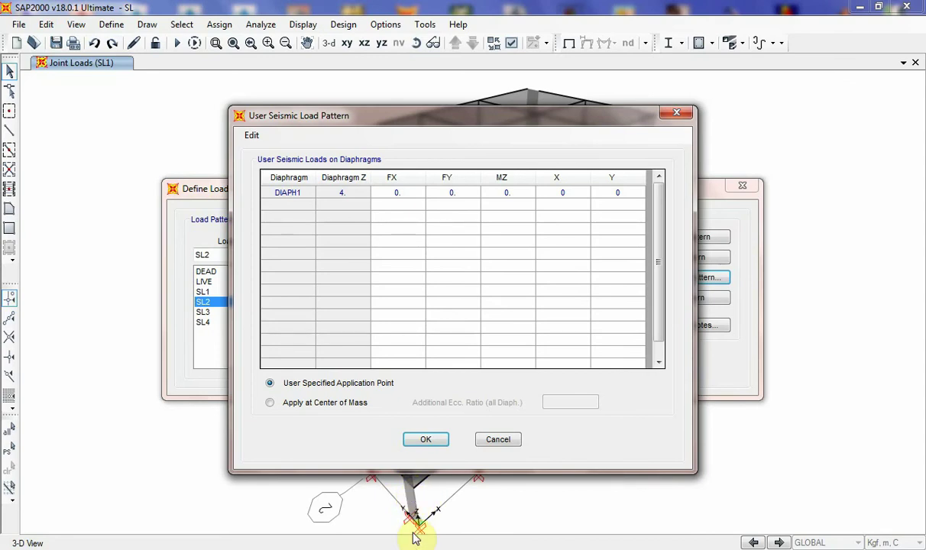
{"action": "left_click", "coordinate": [400, 192]}
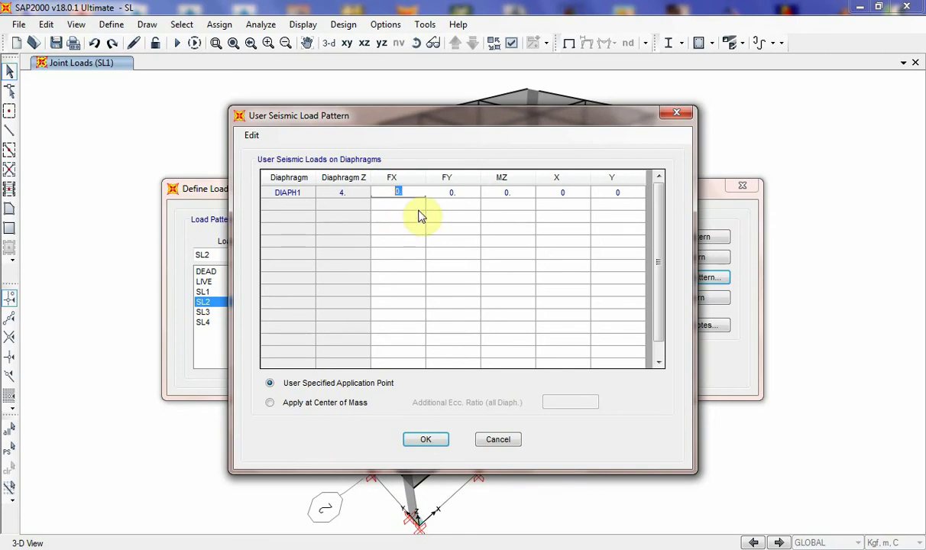
{"action": "type", "text": "000"}
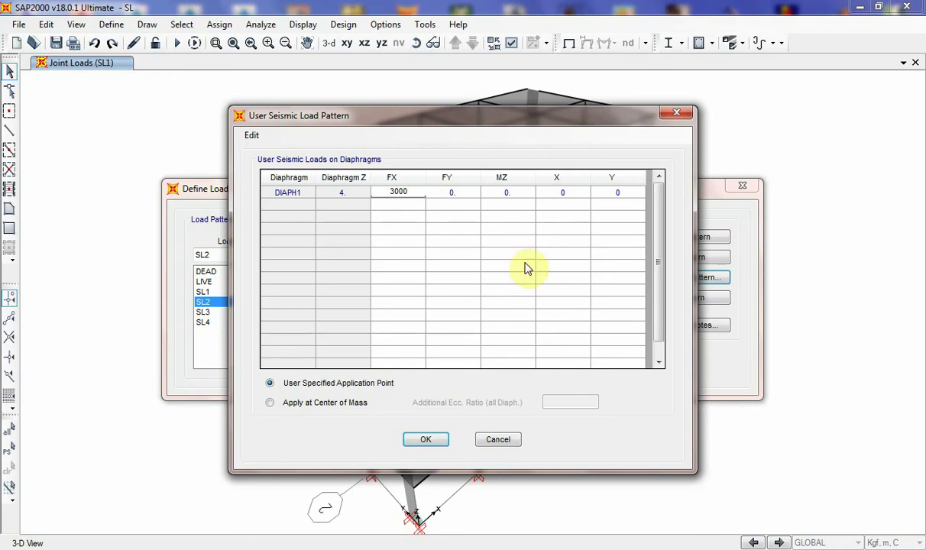
{"action": "left_click", "coordinate": [448, 194]}
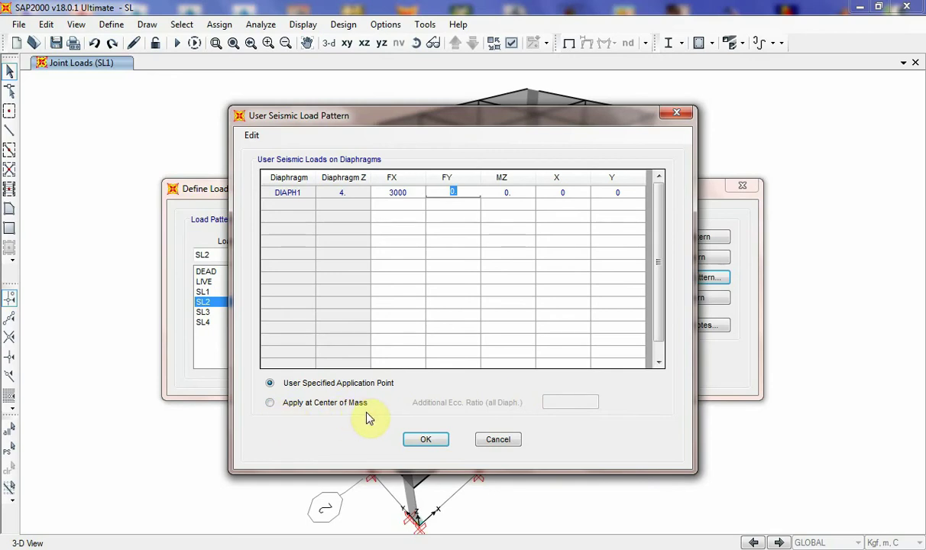
{"action": "left_click", "coordinate": [425, 440]}
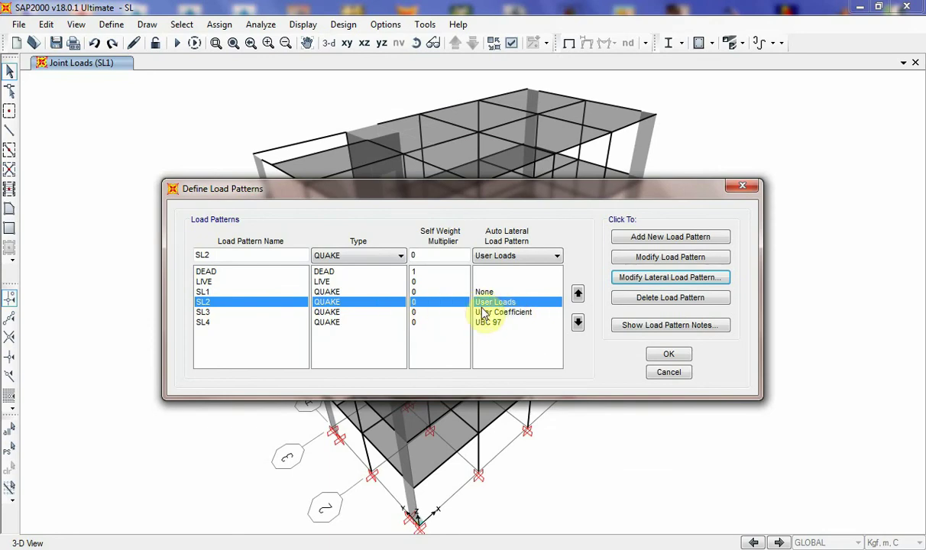
Step: Examine load pattern SL3's user coefficient settings: load direction, eccentricity ratio, base shear coefficient C and building height exponent K
{"action": "left_click", "coordinate": [215, 313]}
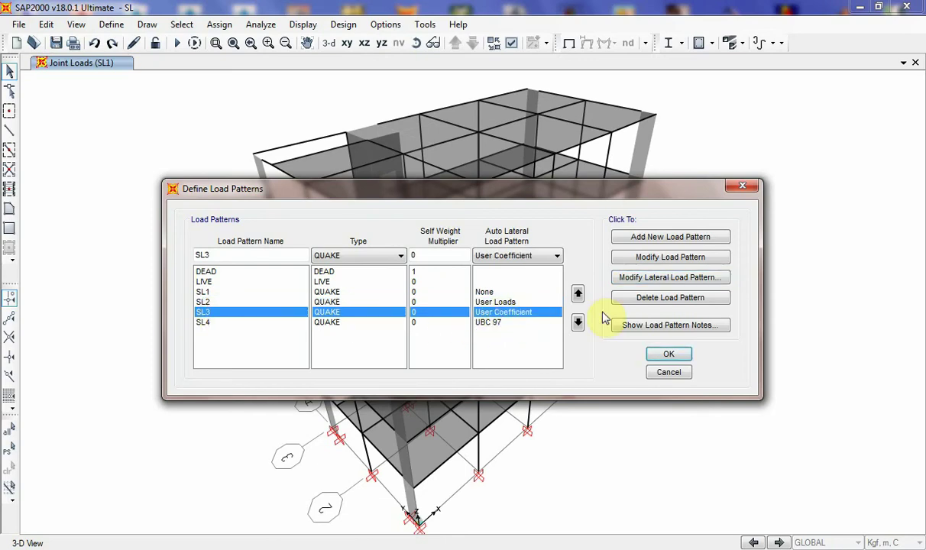
{"action": "left_click", "coordinate": [641, 281]}
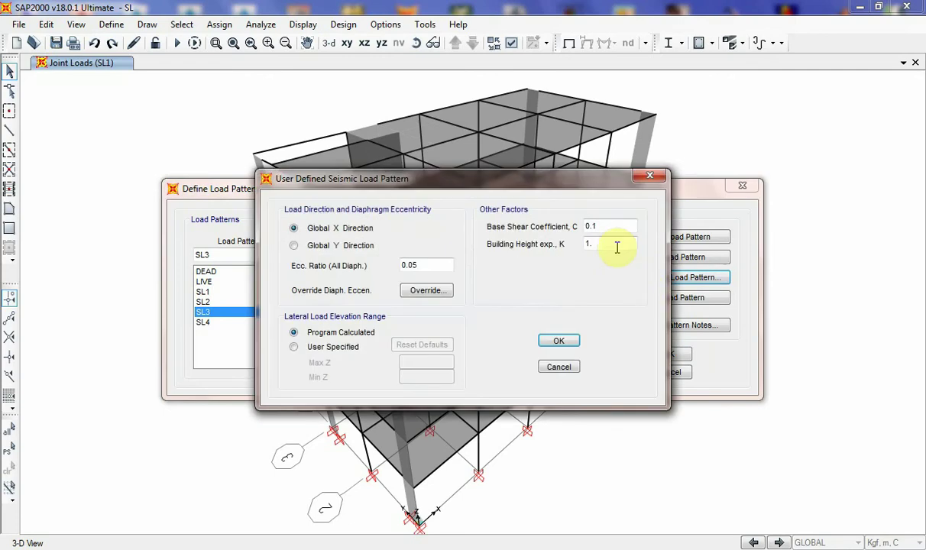
{"action": "left_click_drag", "start_coordinate": [524, 181], "coordinate": [409, 141]}
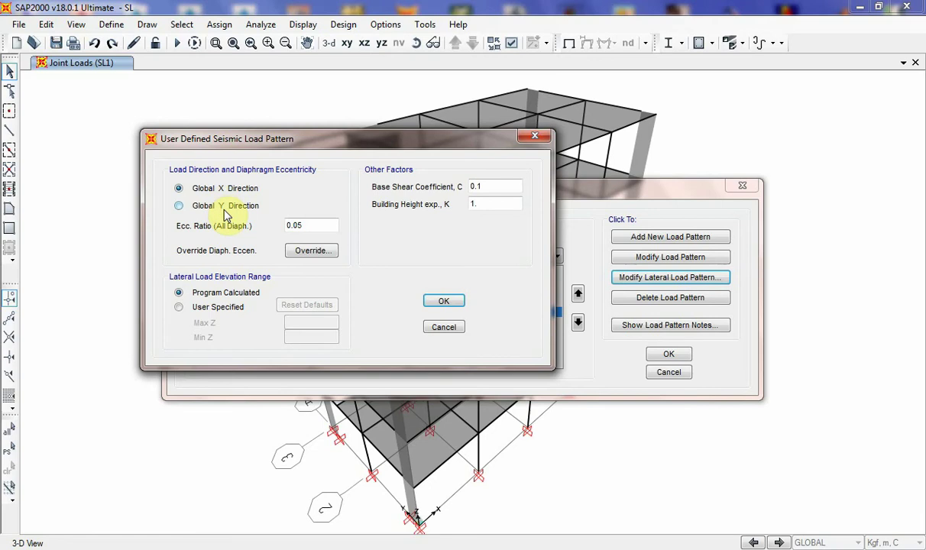
{"action": "left_click_drag", "start_coordinate": [320, 228], "coordinate": [289, 224]}
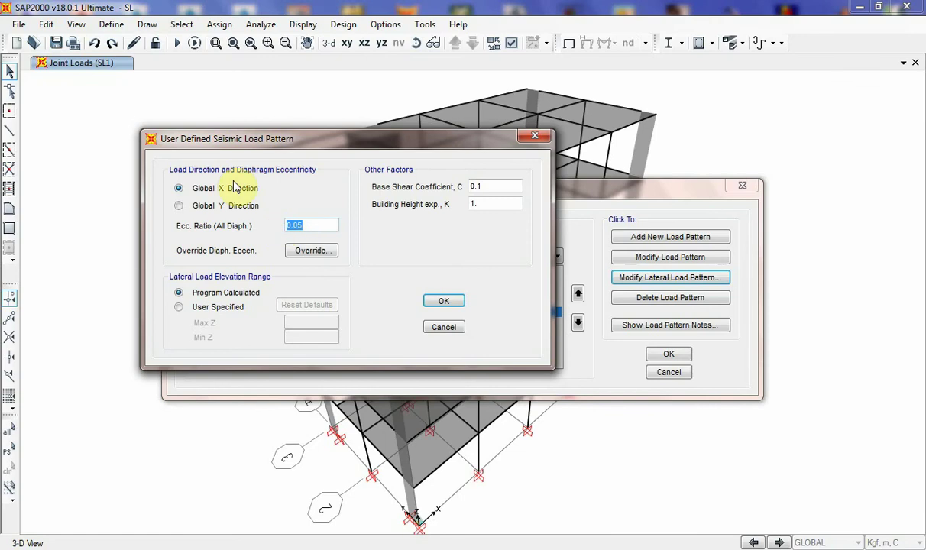
{"action": "double_click", "coordinate": [305, 226]}
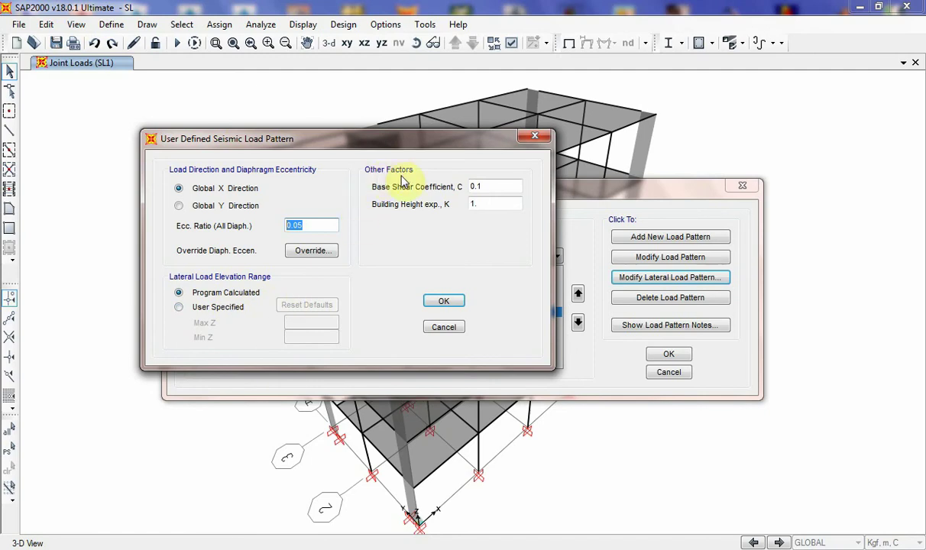
{"action": "double_click", "coordinate": [474, 186]}
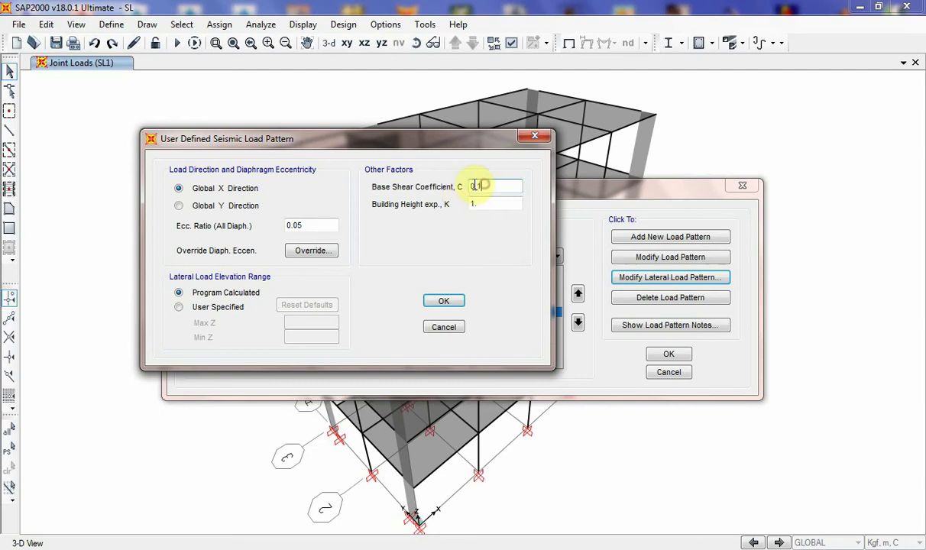
{"action": "left_click", "coordinate": [471, 185]}
{"action": "left_click_drag", "start_coordinate": [496, 184], "coordinate": [458, 205]}
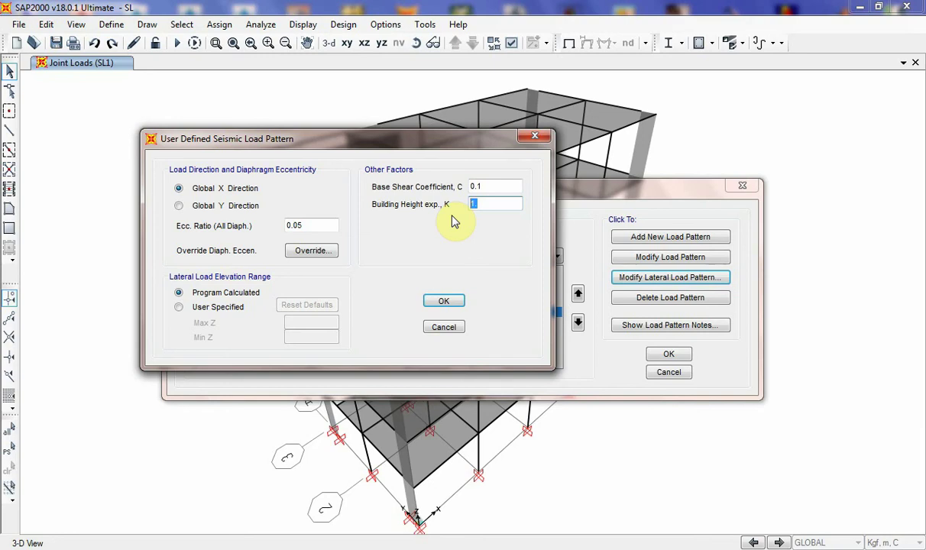
{"action": "left_click", "coordinate": [444, 303]}
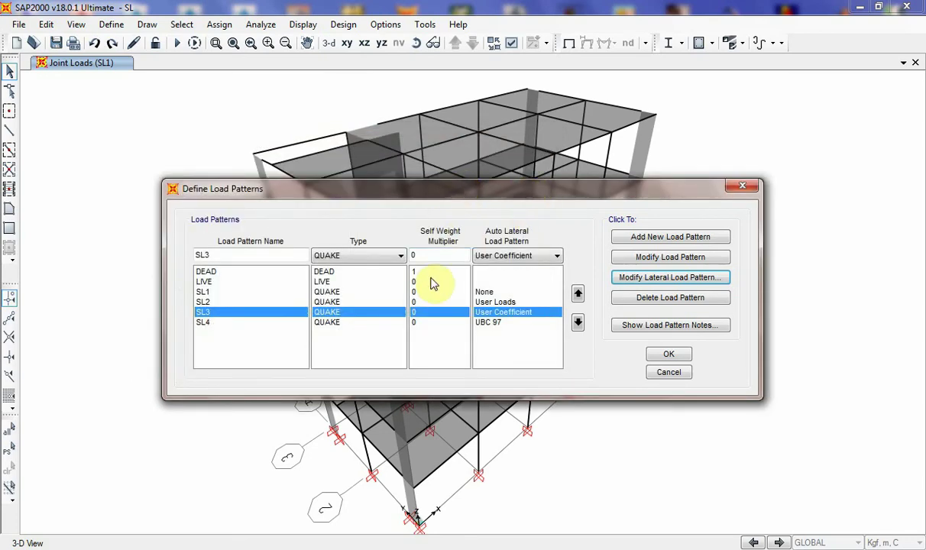
Step: Open the UBC 97 lateral load parameters of load pattern SL4
{"action": "left_click", "coordinate": [491, 324]}
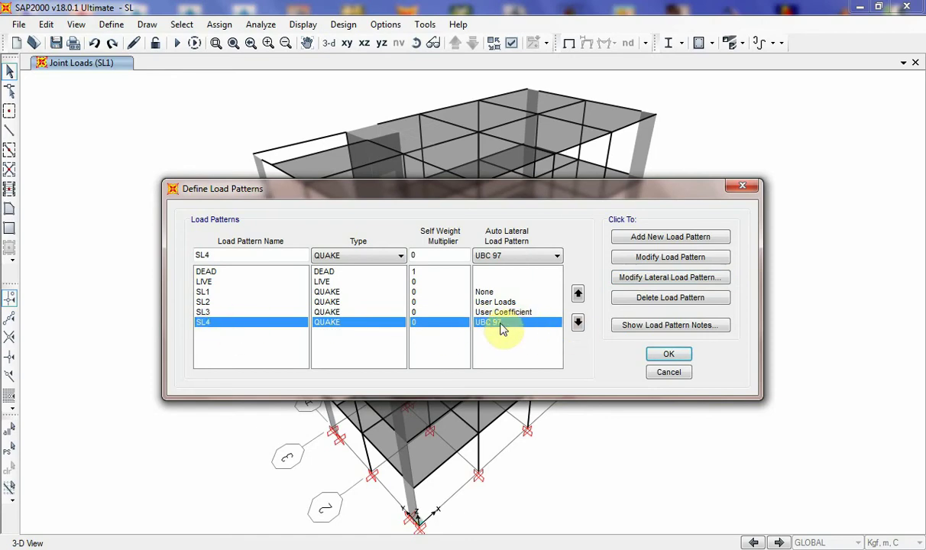
{"action": "left_click", "coordinate": [660, 282]}
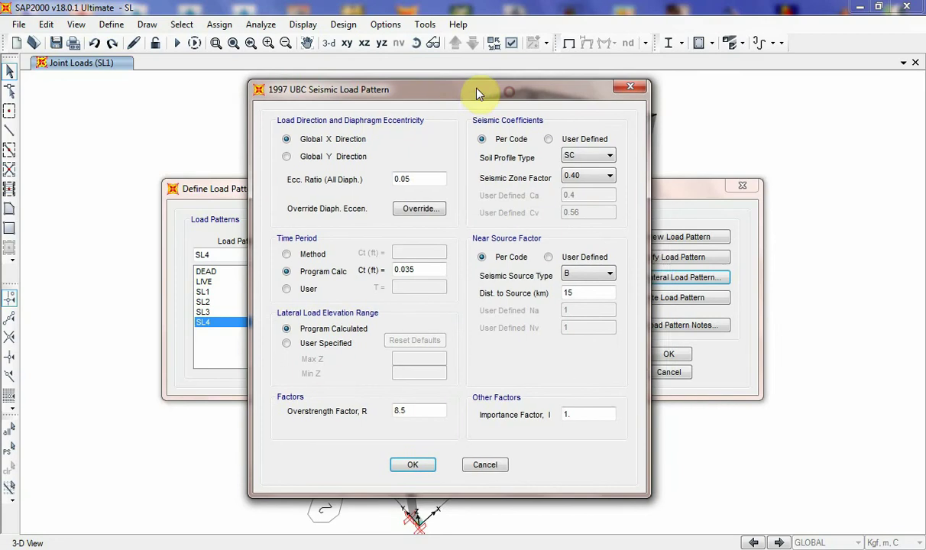
{"action": "left_click_drag", "start_coordinate": [478, 92], "coordinate": [361, 78]}
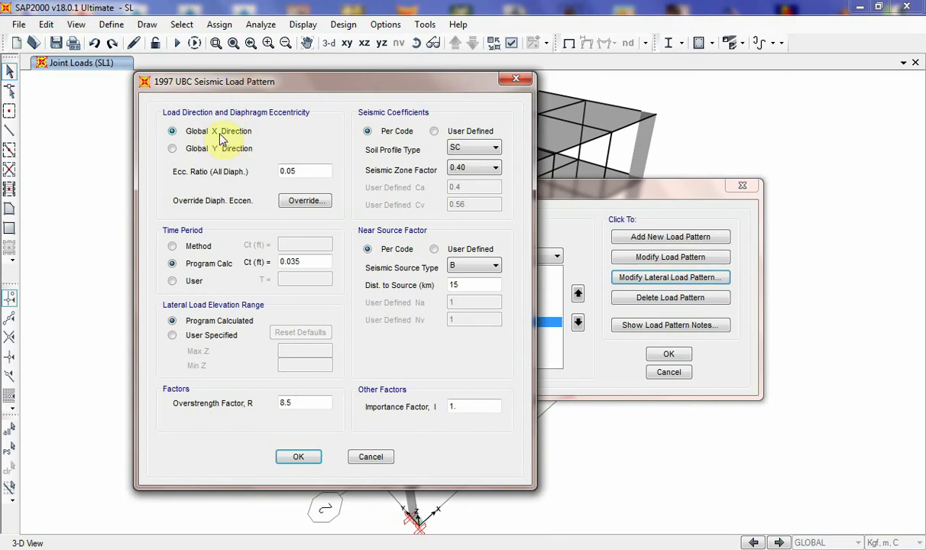
Step: Compare the Method, Program Calc and User time period options and their Ct or T values, ending on Program Calc
{"action": "left_click", "coordinate": [197, 249]}
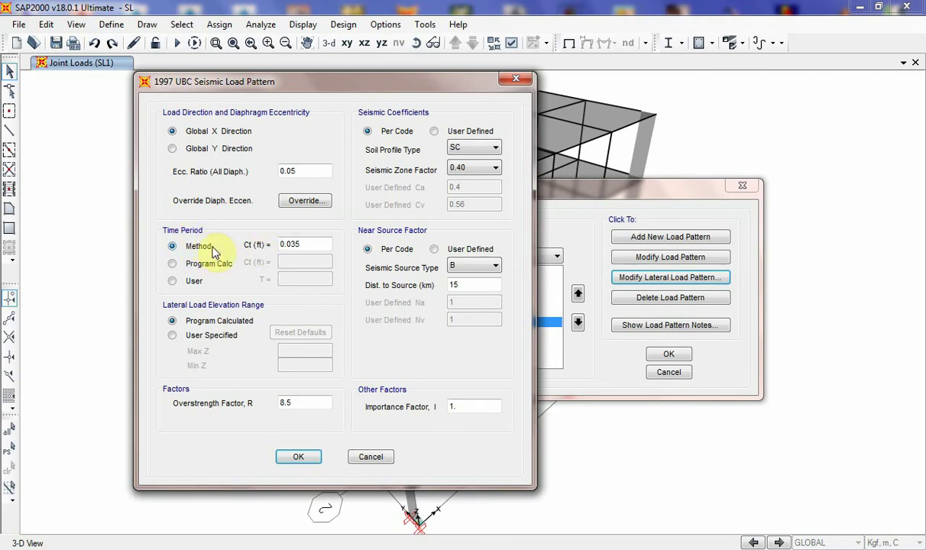
{"action": "left_click_drag", "start_coordinate": [327, 244], "coordinate": [248, 254]}
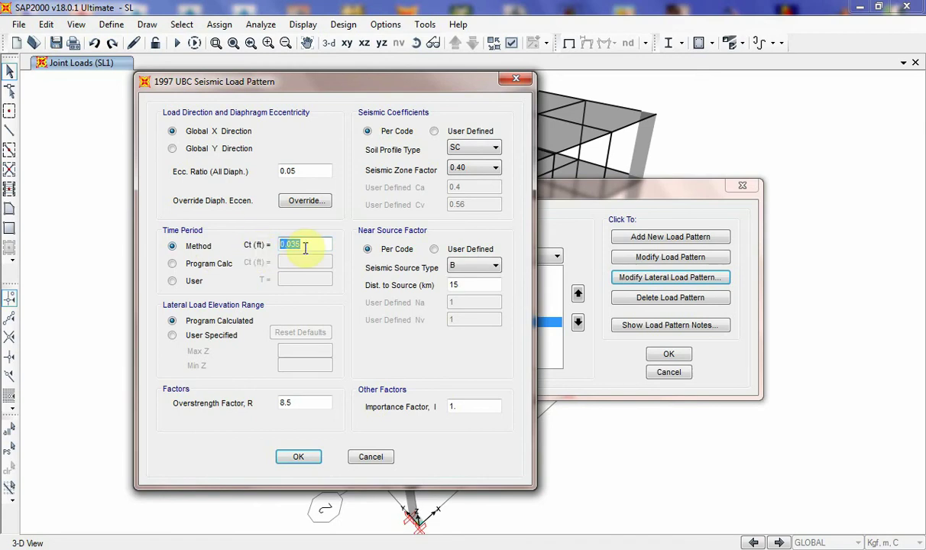
{"action": "left_click", "coordinate": [217, 263]}
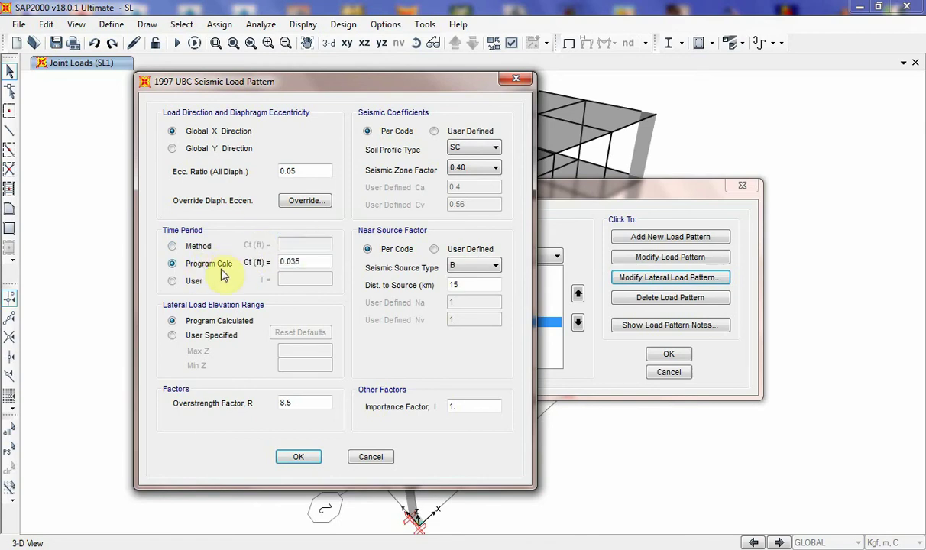
{"action": "left_click_drag", "start_coordinate": [306, 262], "coordinate": [276, 263]}
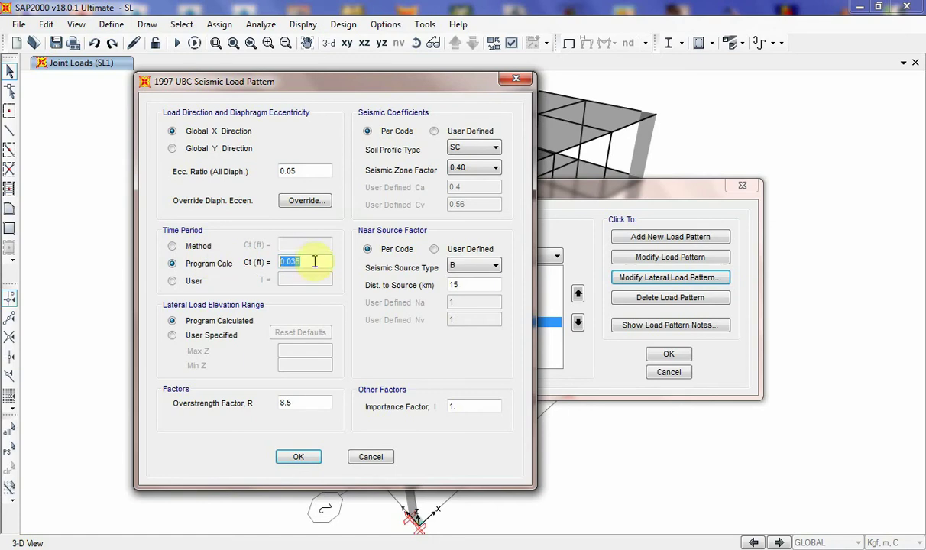
{"action": "left_click_drag", "start_coordinate": [310, 259], "coordinate": [282, 263]}
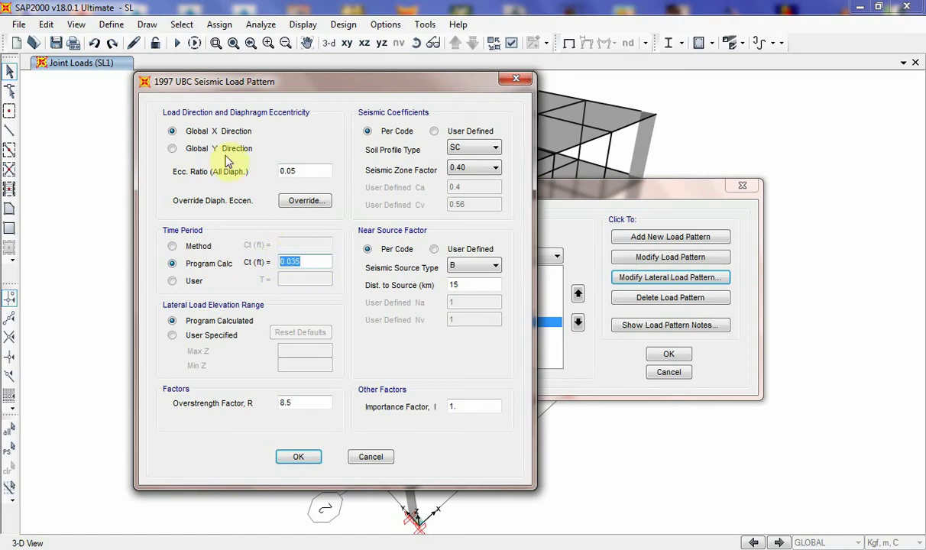
{"action": "left_click_drag", "start_coordinate": [310, 264], "coordinate": [278, 263]}
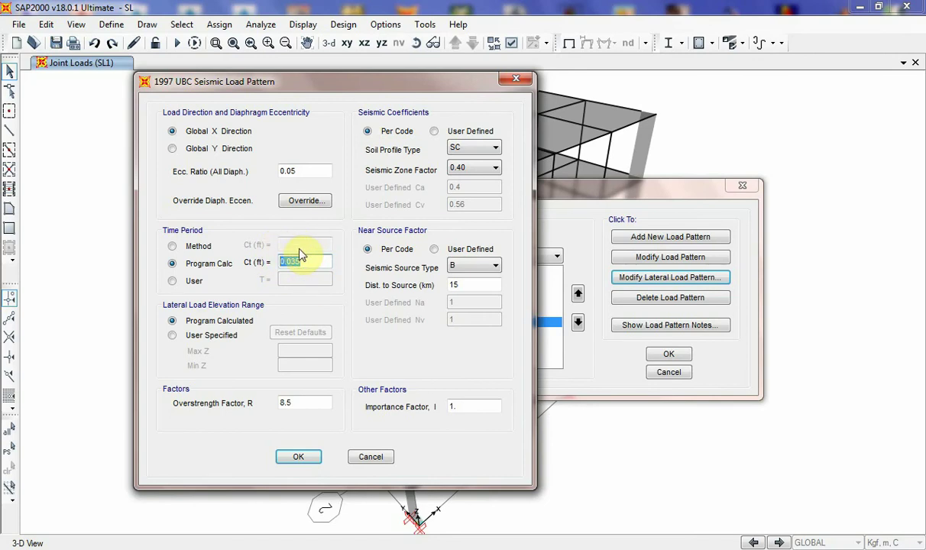
{"action": "left_click", "coordinate": [172, 281]}
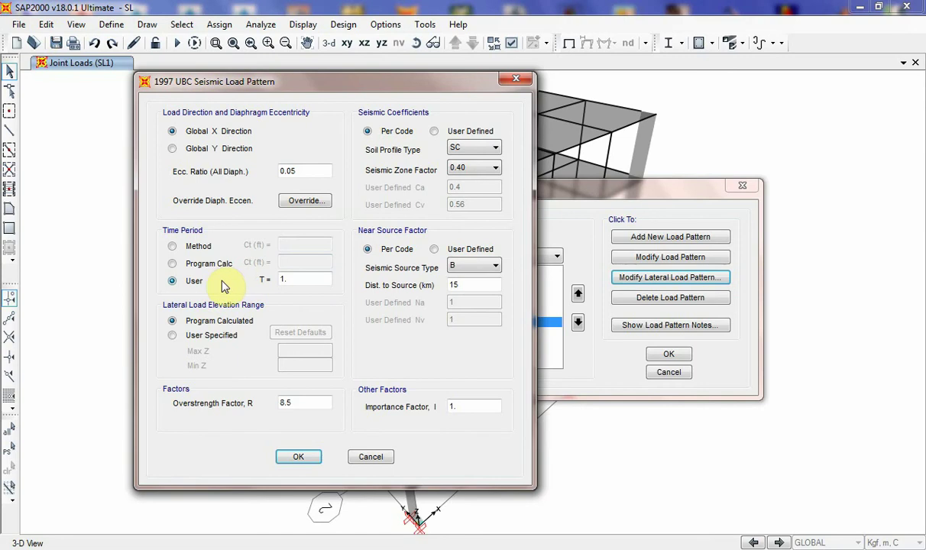
{"action": "left_click_drag", "start_coordinate": [304, 281], "coordinate": [267, 278]}
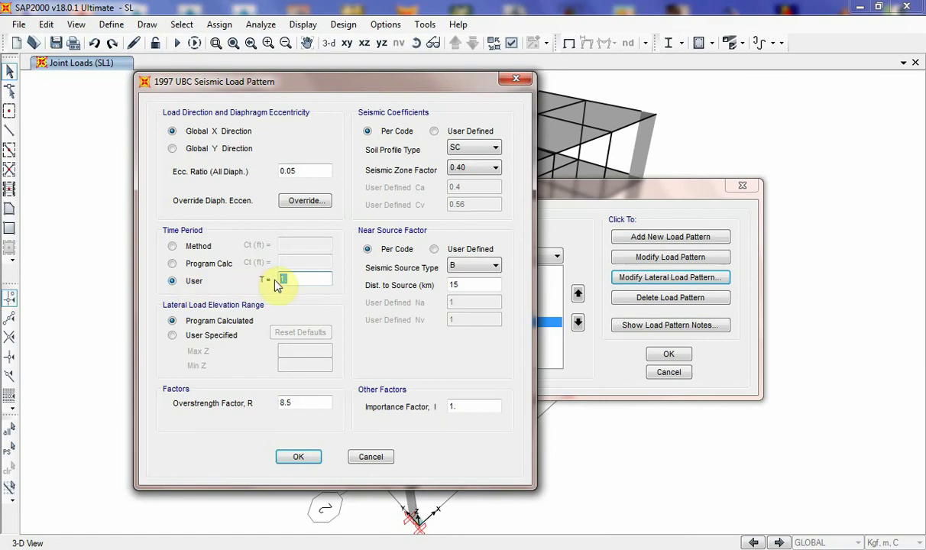
{"action": "left_click", "coordinate": [212, 262]}
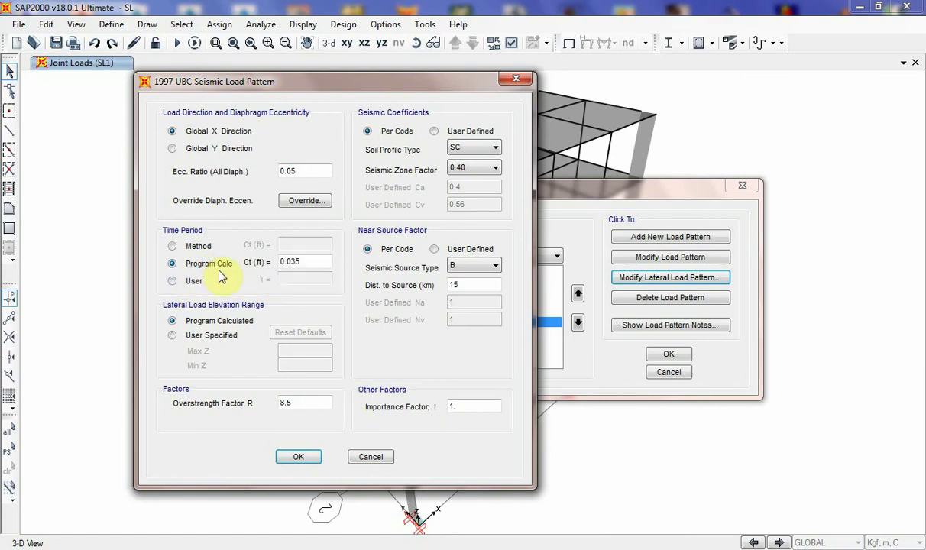
Step: Check the user-specified elevation range, return it to Program Calculated, and examine the overstrength factor R
{"action": "left_click", "coordinate": [211, 337]}
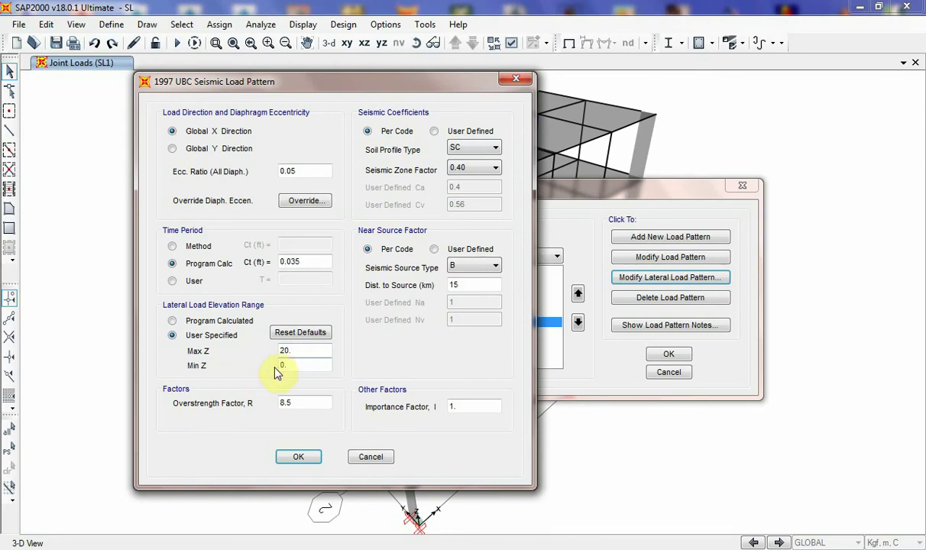
{"action": "left_click", "coordinate": [187, 321]}
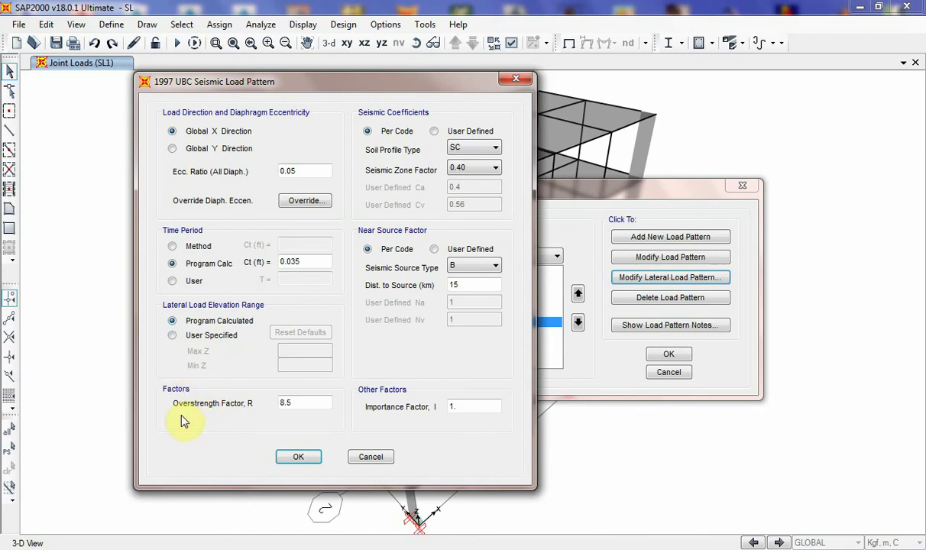
{"action": "left_click_drag", "start_coordinate": [314, 405], "coordinate": [273, 405]}
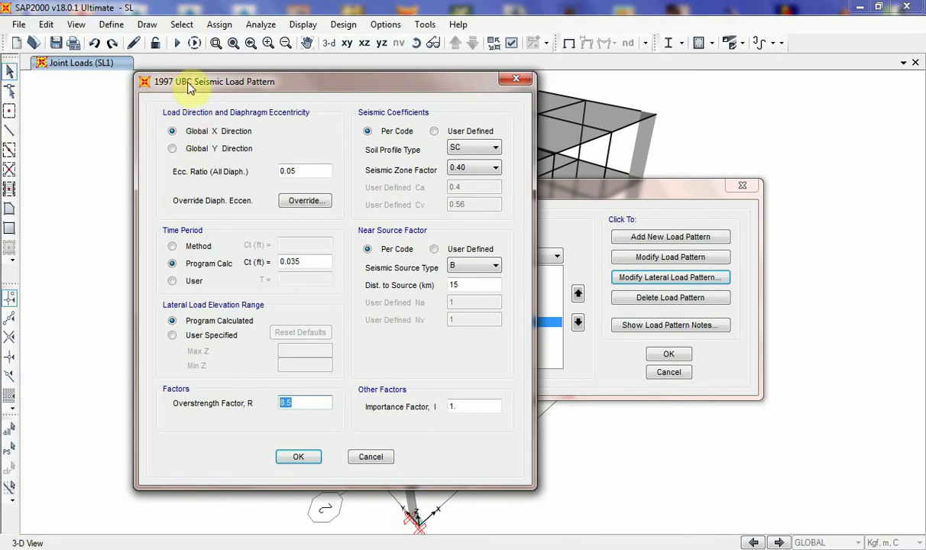
{"action": "left_click_drag", "start_coordinate": [301, 405], "coordinate": [273, 405]}
Step: Set the seismic coefficients per code with soil profile type SA, trying seismic zone factor 0.20 before settling on 0.40
{"action": "left_click", "coordinate": [434, 131]}
{"action": "left_click", "coordinate": [392, 134]}
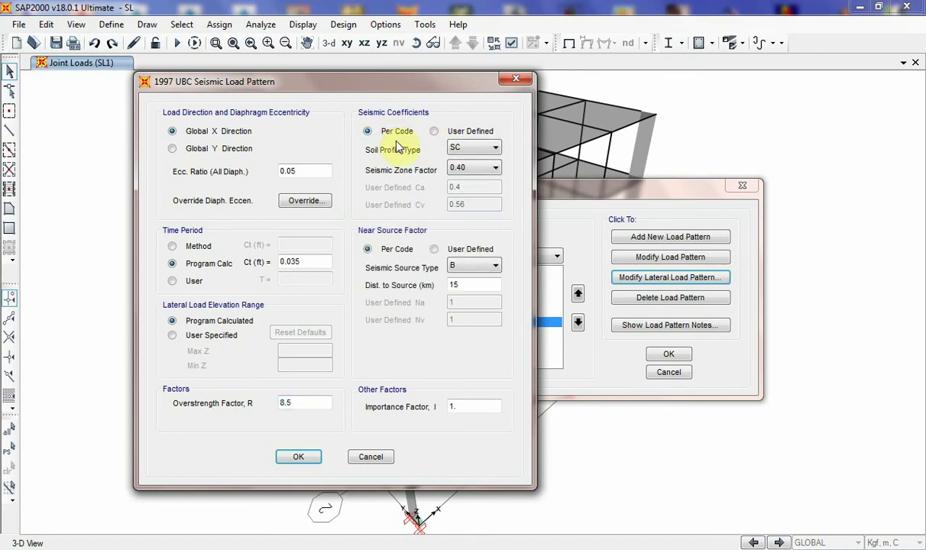
{"action": "left_click", "coordinate": [481, 153]}
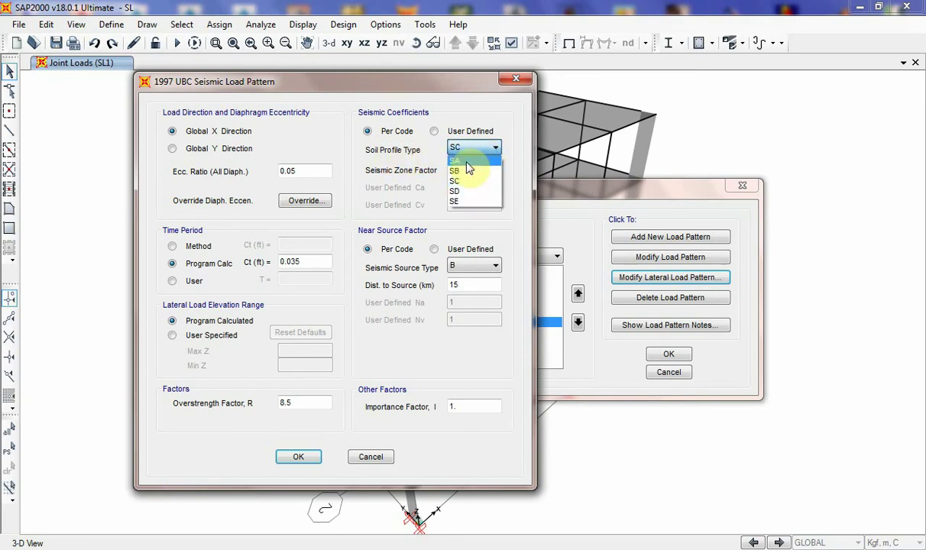
{"action": "left_click", "coordinate": [472, 160]}
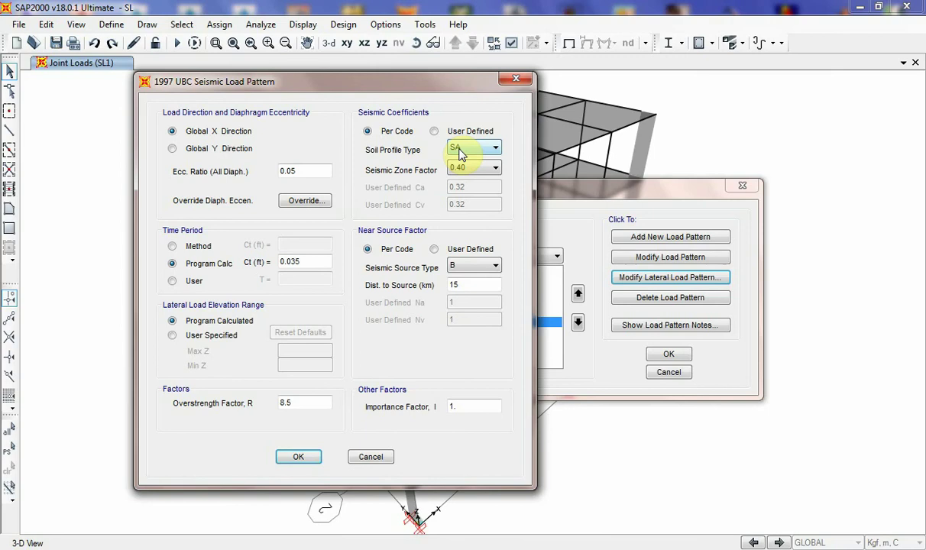
{"action": "left_click", "coordinate": [493, 172]}
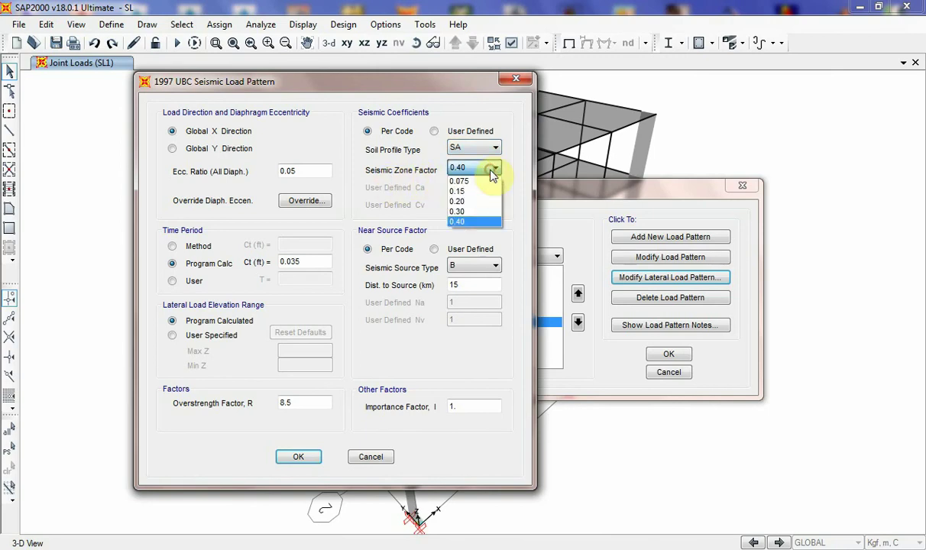
{"action": "left_click", "coordinate": [468, 202]}
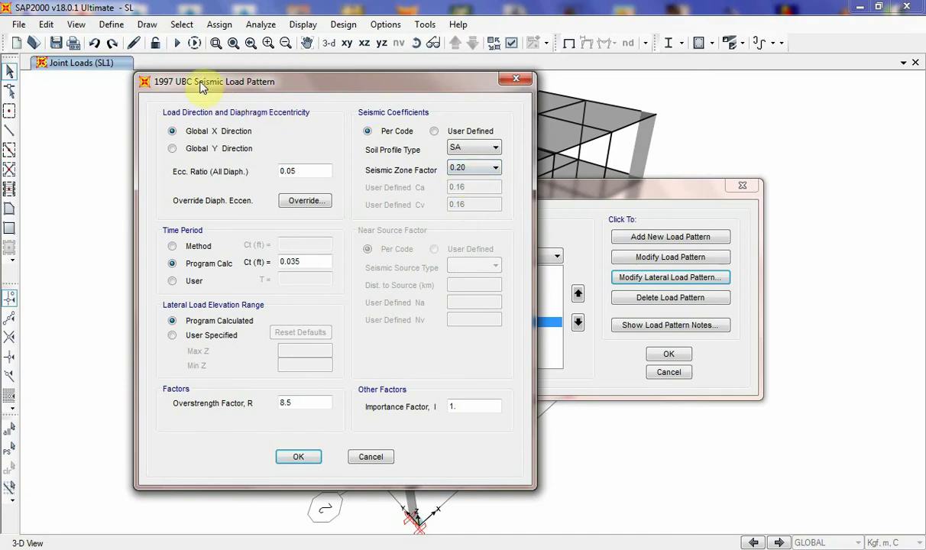
{"action": "left_click", "coordinate": [479, 169]}
{"action": "left_click", "coordinate": [459, 218]}
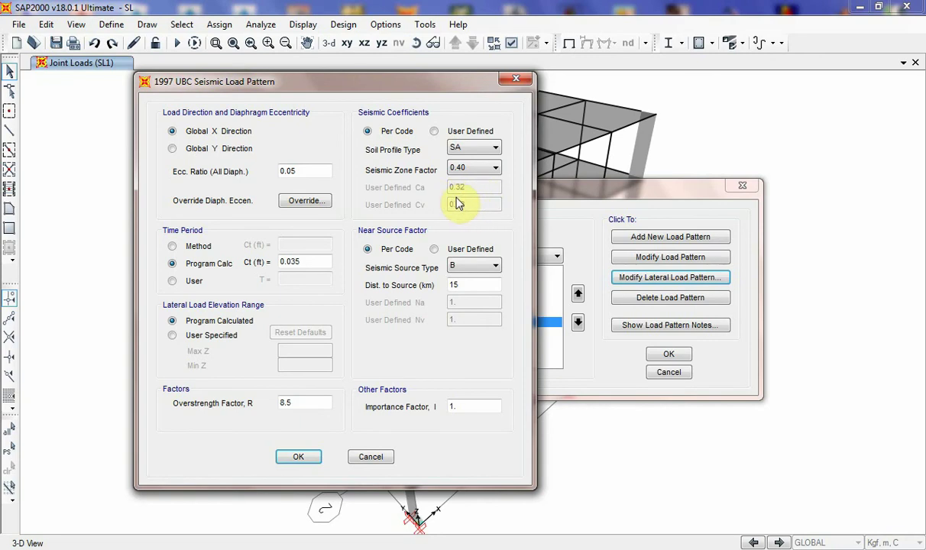
Step: Compare the user-defined options for seismic coefficients and near source factor, ending on Per Code for both with seismic source type B
{"action": "left_click", "coordinate": [434, 132]}
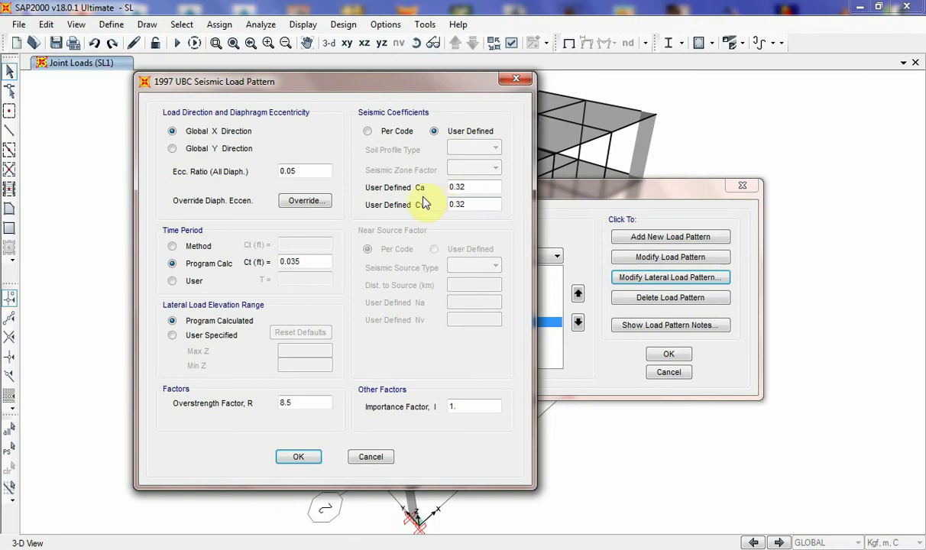
{"action": "left_click", "coordinate": [368, 131]}
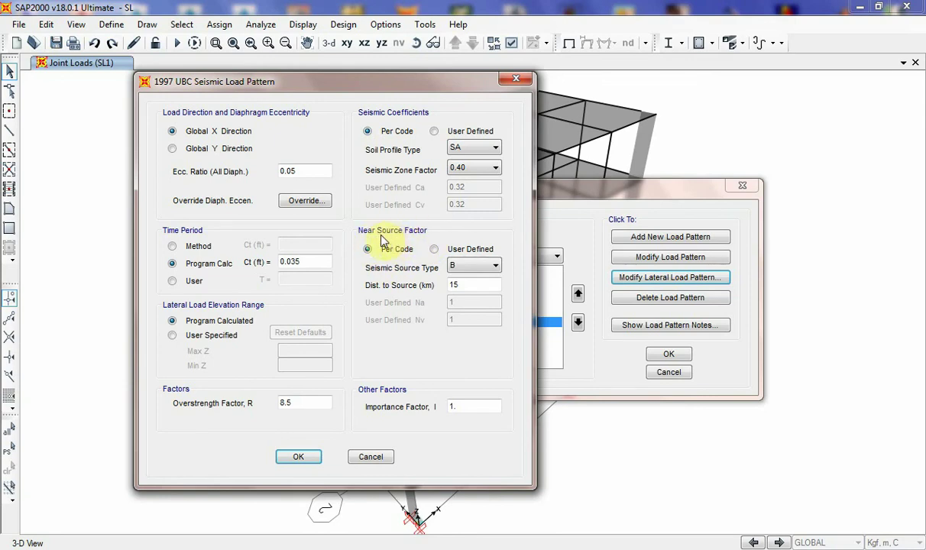
{"action": "left_click", "coordinate": [472, 267]}
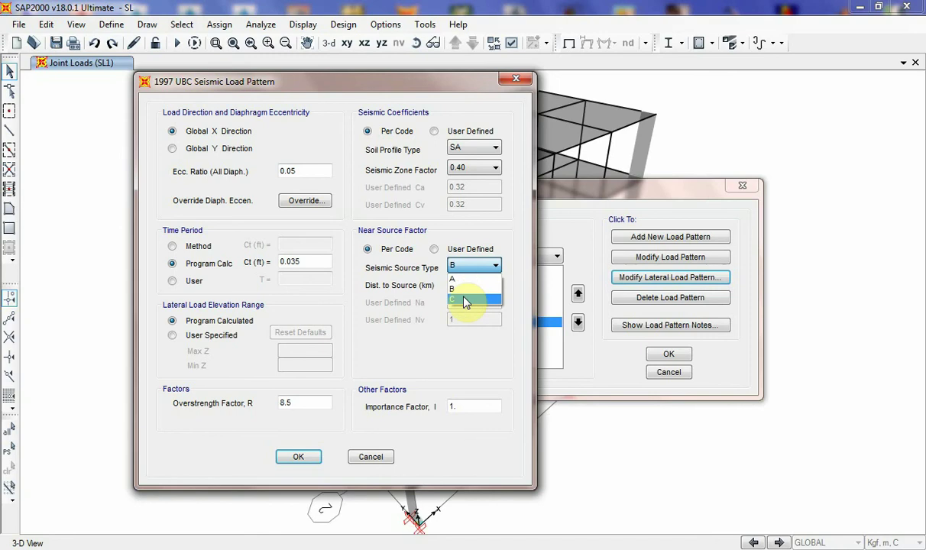
{"action": "left_click", "coordinate": [467, 290]}
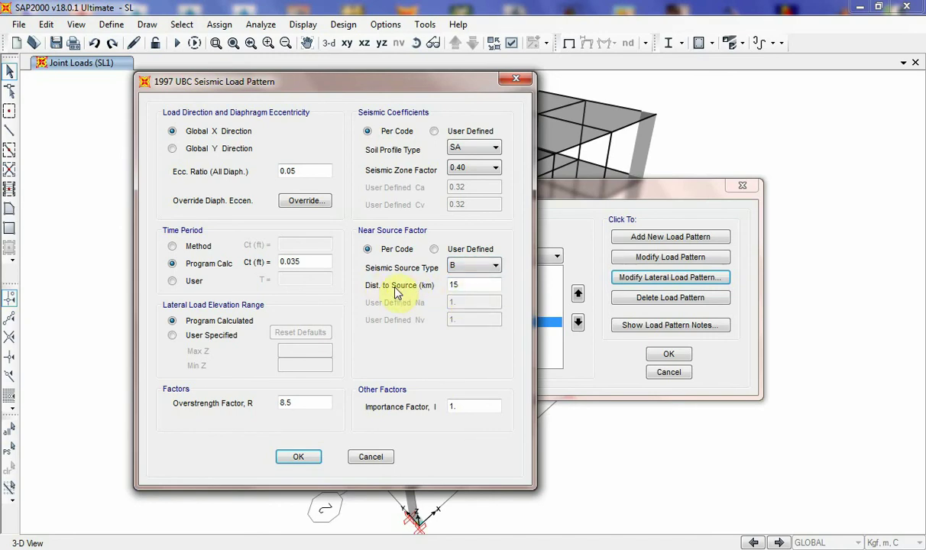
{"action": "double_click", "coordinate": [458, 285]}
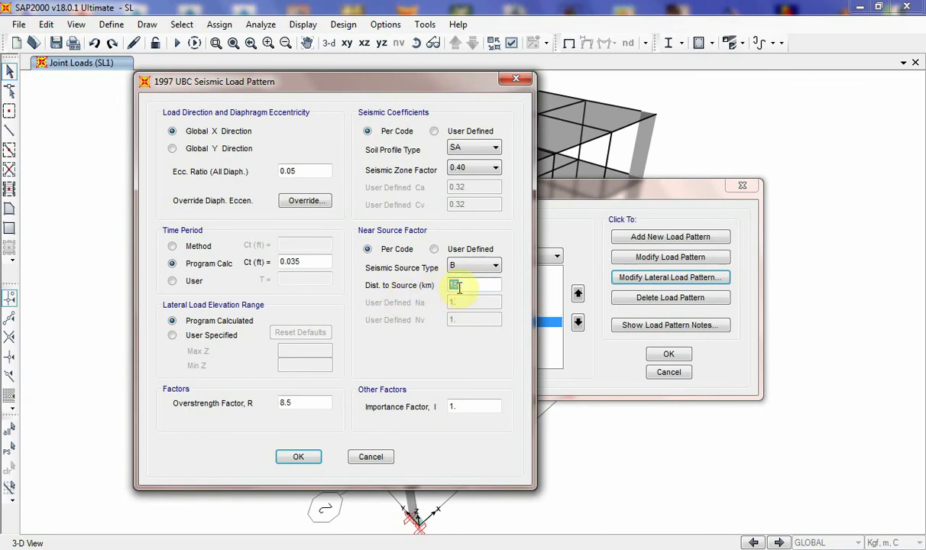
{"action": "left_click", "coordinate": [456, 251]}
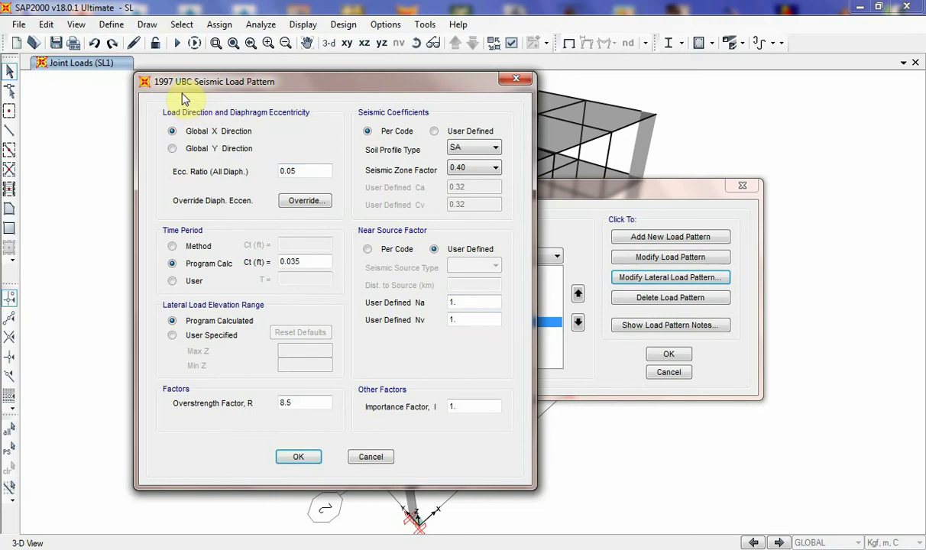
{"action": "left_click", "coordinate": [384, 251]}
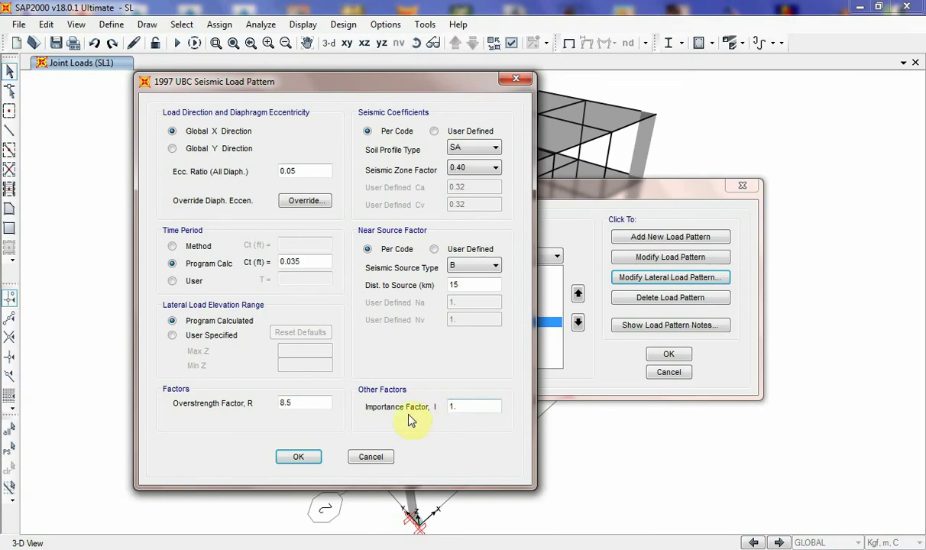
Step: Examine the importance factor I, and accept SL4's UBC 97 parameters and the load pattern definitions
{"action": "left_click_drag", "start_coordinate": [471, 410], "coordinate": [438, 404]}
{"action": "left_click", "coordinate": [433, 401]}
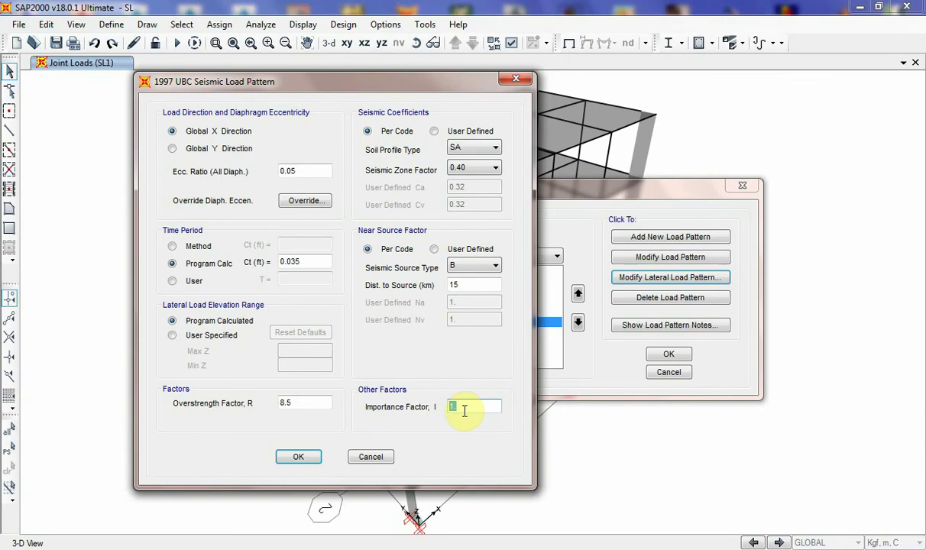
{"action": "left_click", "coordinate": [300, 456]}
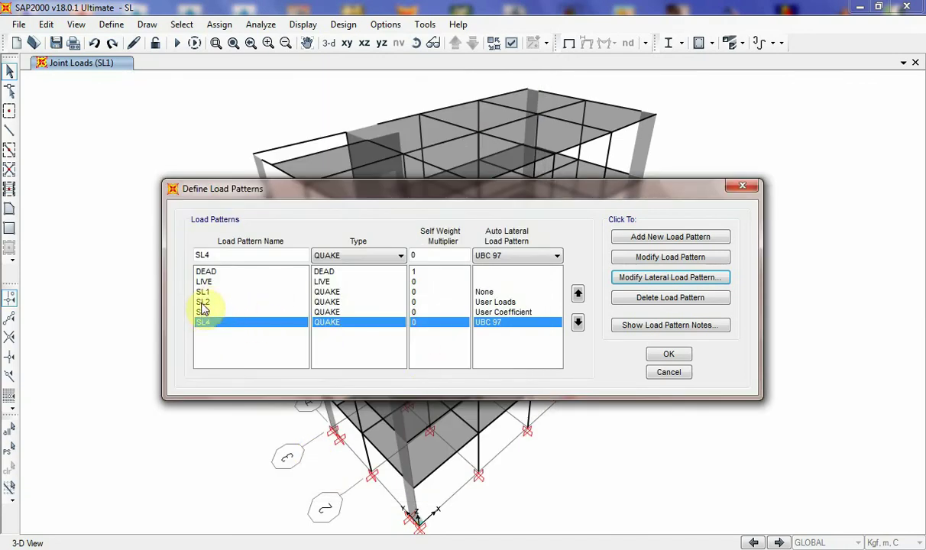
{"action": "left_click", "coordinate": [677, 359]}
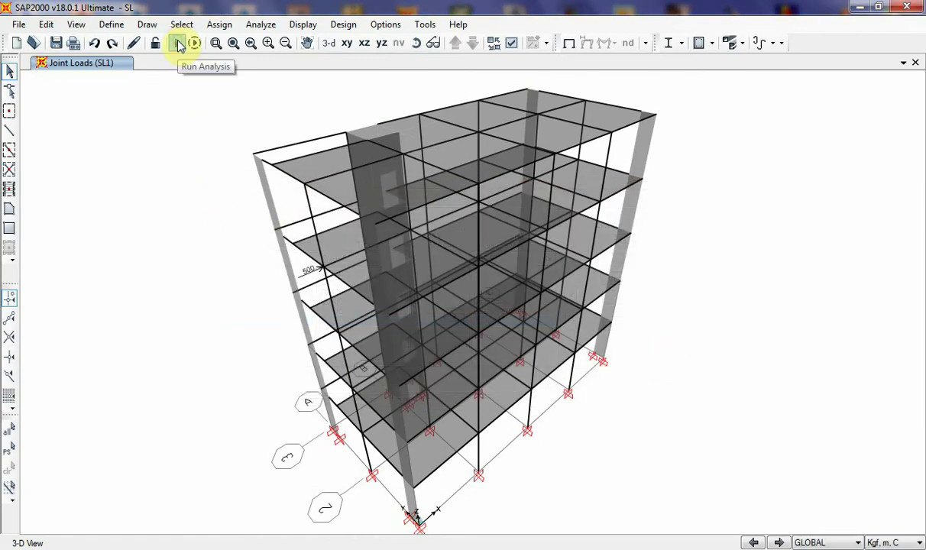
Step: Run the analysis for all load cases, and query the displacement of the roof corner joint on the deformed shape
{"action": "left_click", "coordinate": [177, 45]}
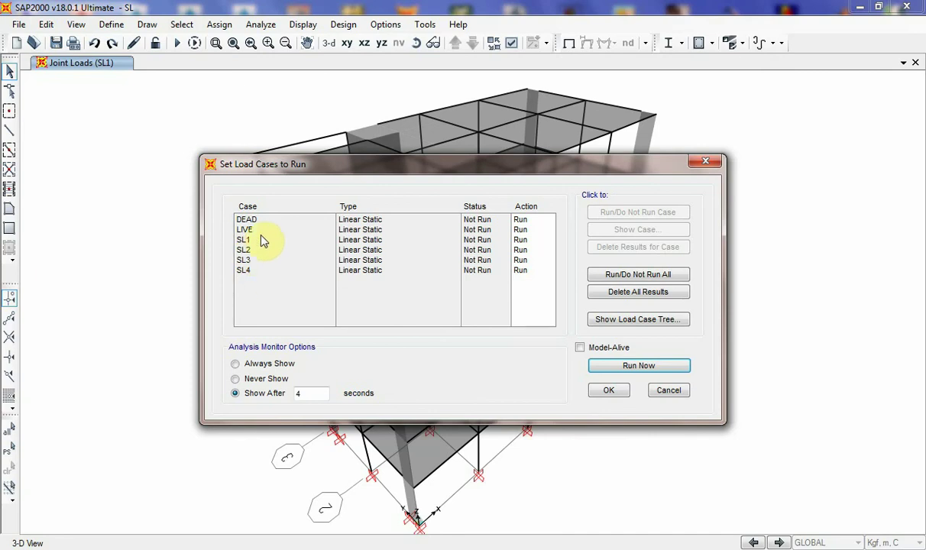
{"action": "left_click", "coordinate": [640, 367]}
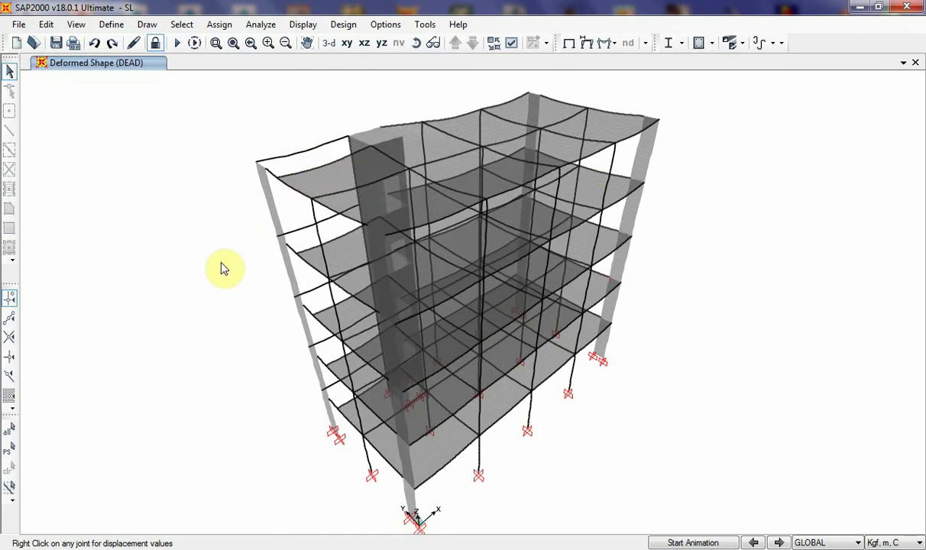
{"action": "right_click", "coordinate": [258, 162]}
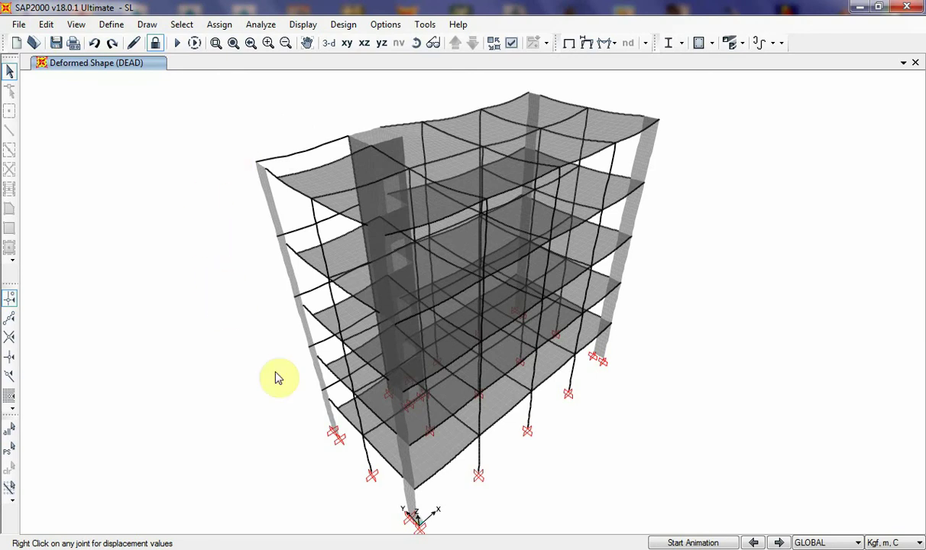
Step: Display the joint forces of load pattern SL1 on the analysed model, as defined and with loading values shown
{"action": "left_click", "coordinate": [301, 25]}
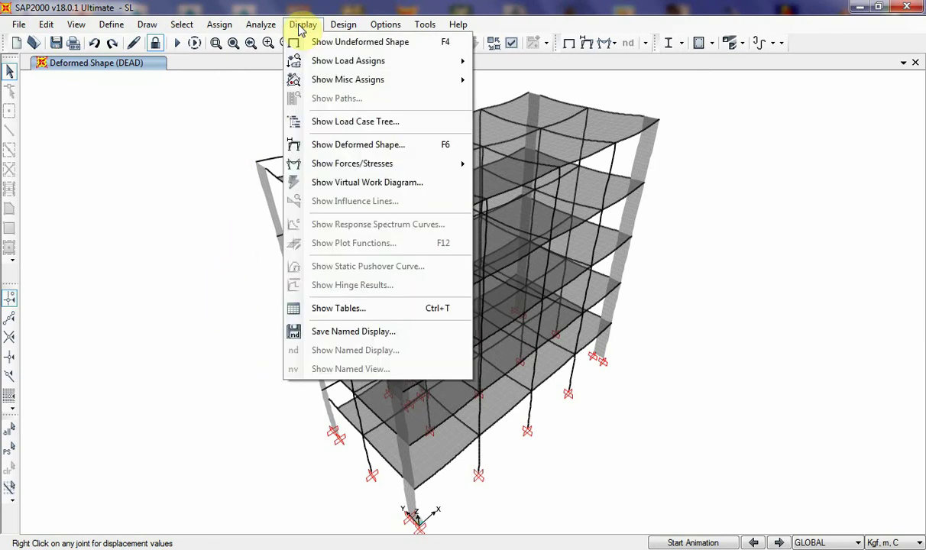
{"action": "mouse_move", "coordinate": [352, 84]}
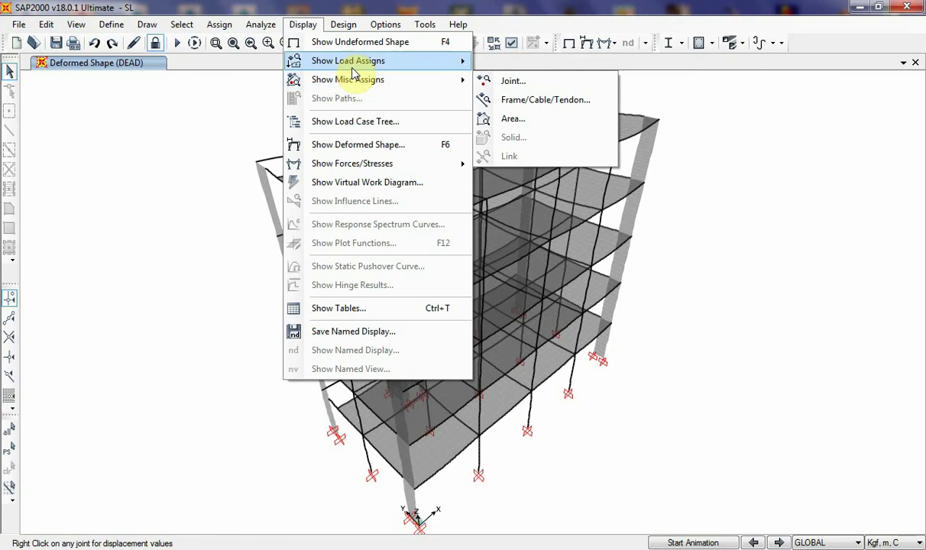
{"action": "mouse_move", "coordinate": [352, 62]}
{"action": "left_click", "coordinate": [506, 64]}
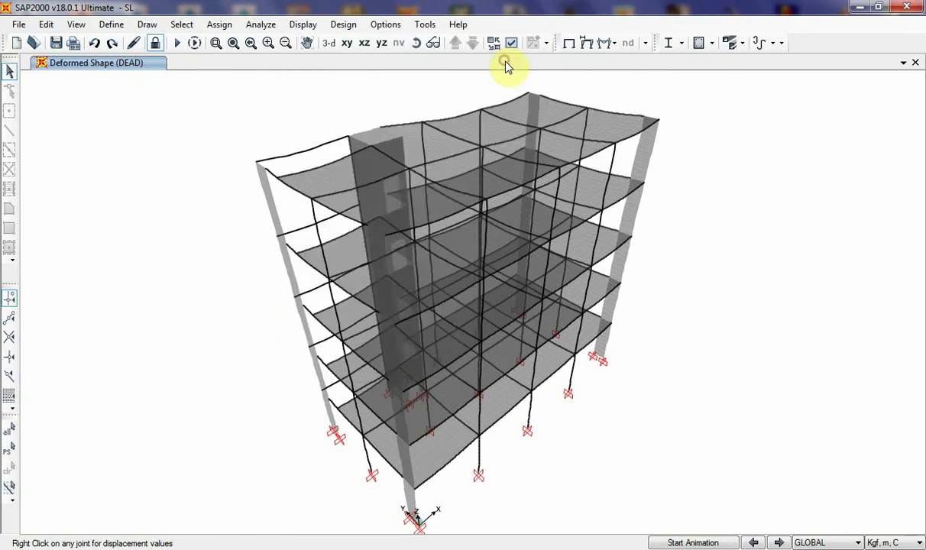
{"action": "left_click", "coordinate": [420, 232]}
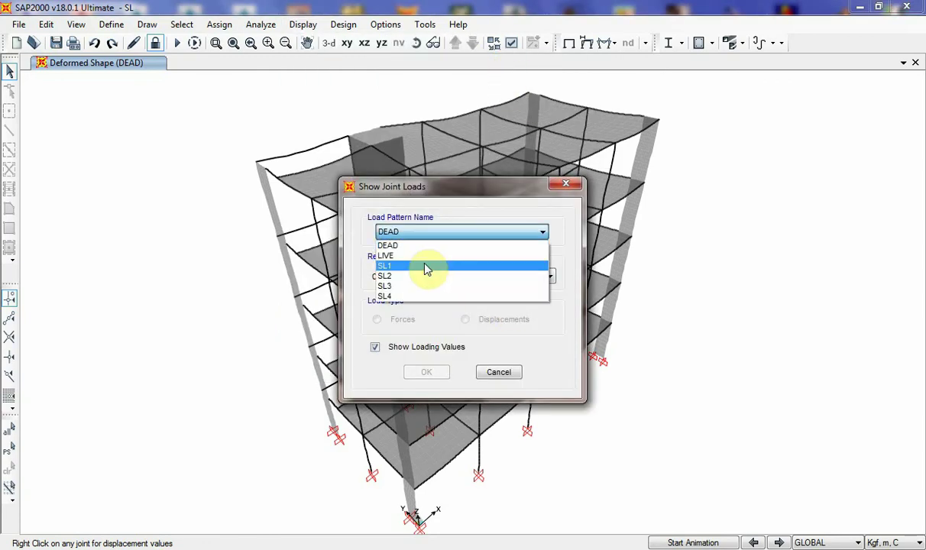
{"action": "left_click", "coordinate": [420, 266]}
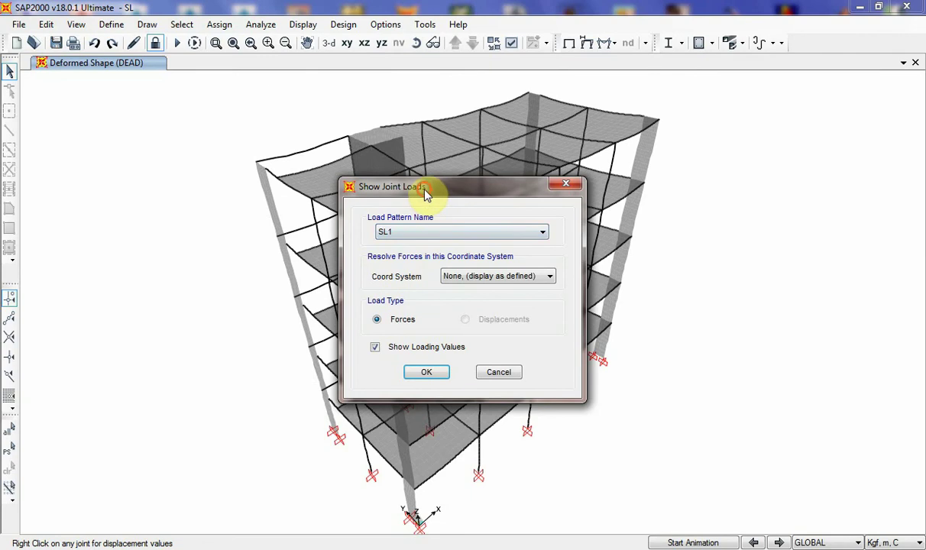
{"action": "left_click_drag", "start_coordinate": [426, 194], "coordinate": [683, 153]}
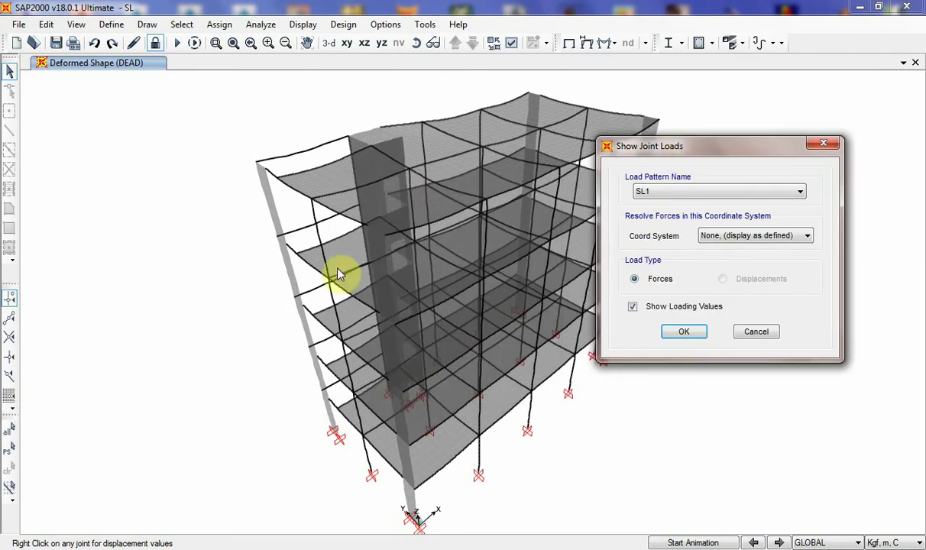
{"action": "left_click", "coordinate": [687, 332]}
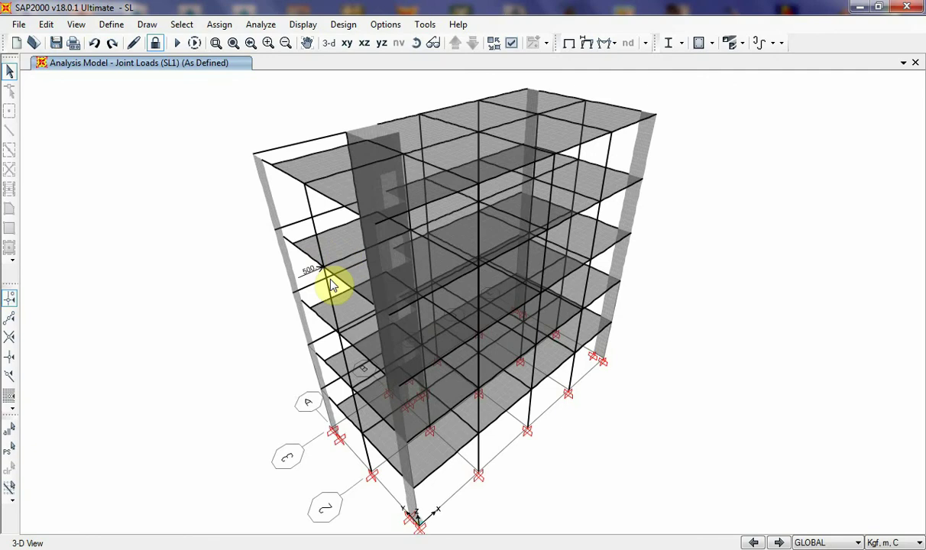
Step: Display the joint forces of load pattern SL2 with loading values, and inspect them around the building's base
{"action": "left_click", "coordinate": [305, 26]}
{"action": "mouse_move", "coordinate": [306, 64]}
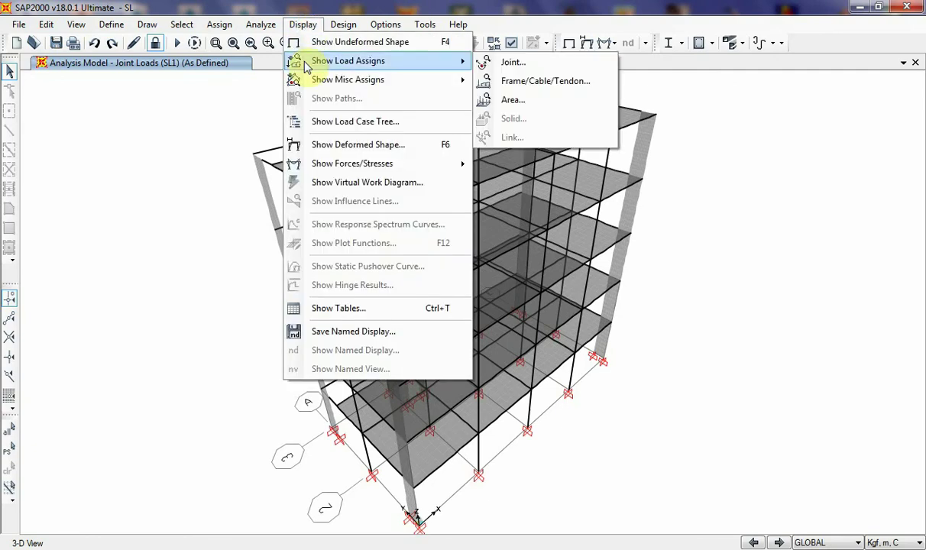
{"action": "left_click", "coordinate": [512, 62]}
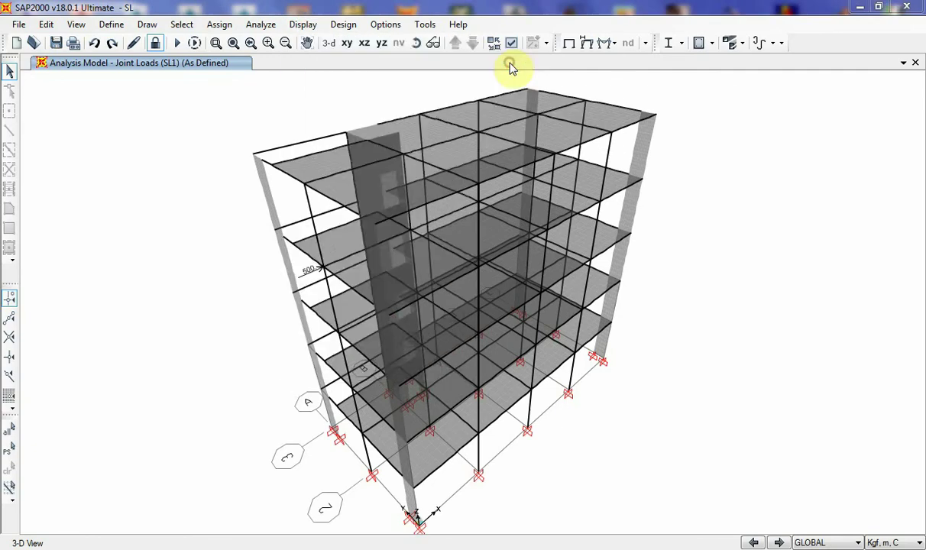
{"action": "left_click_drag", "start_coordinate": [485, 200], "coordinate": [666, 132]}
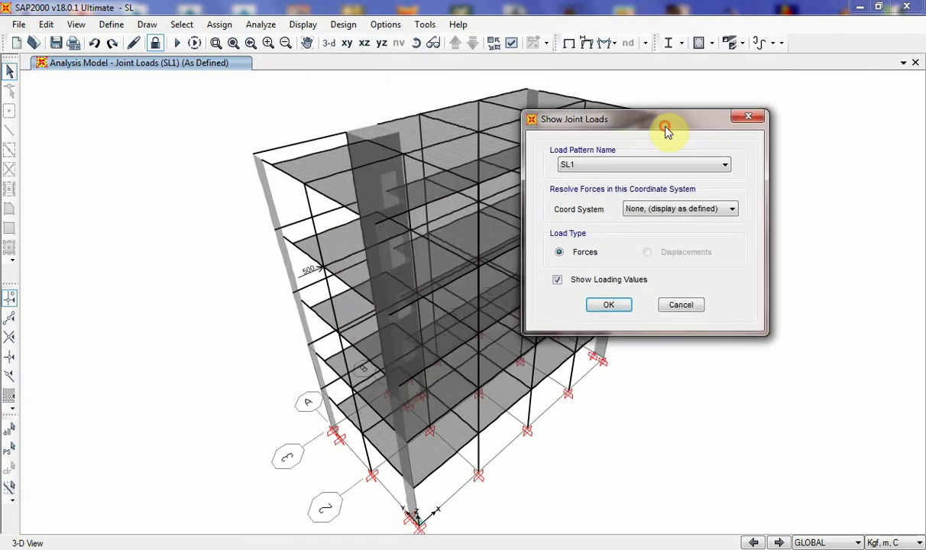
{"action": "left_click", "coordinate": [622, 170]}
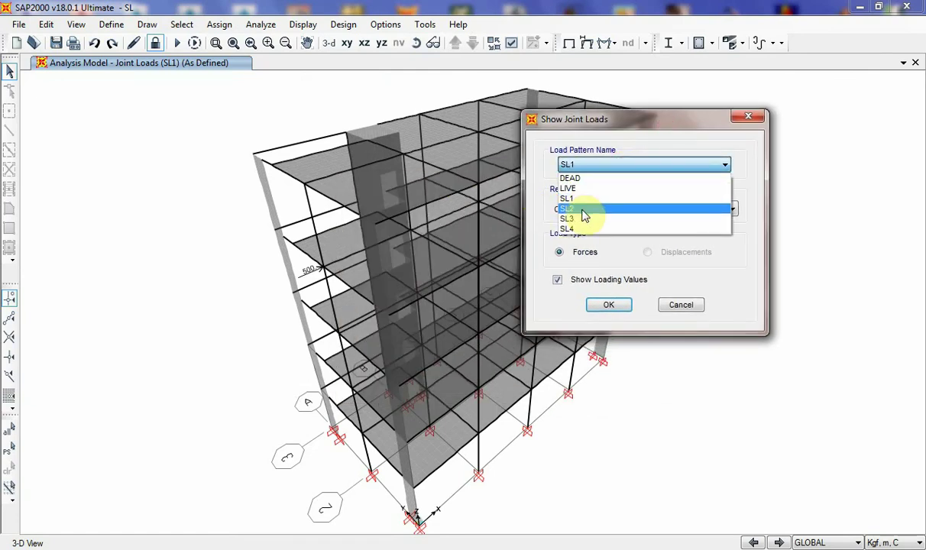
{"action": "left_click", "coordinate": [562, 203]}
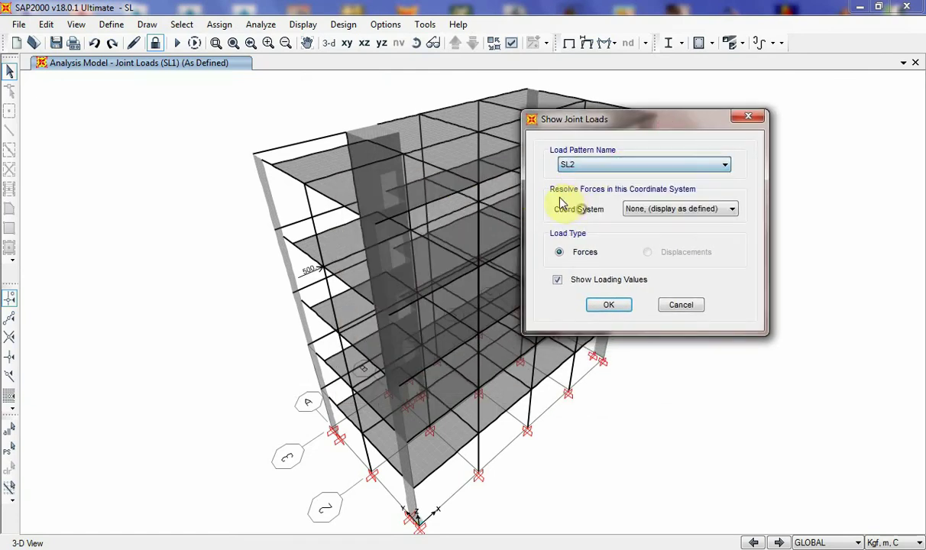
{"action": "left_click", "coordinate": [608, 306]}
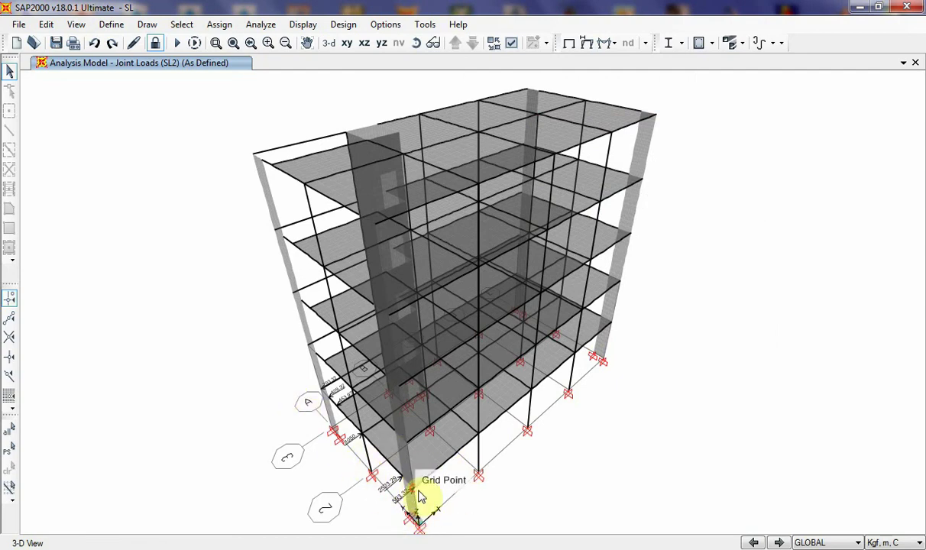
{"action": "middle_click_drag", "start_coordinate": [458, 437], "coordinate": [435, 364], "text": "shift"}
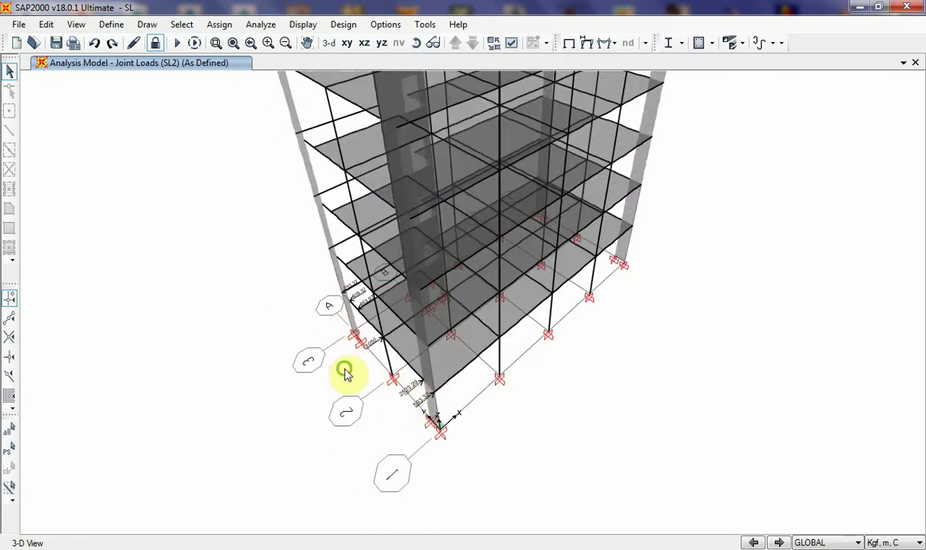
{"action": "middle_click_drag", "start_coordinate": [345, 372], "coordinate": [346, 438], "text": "shift"}
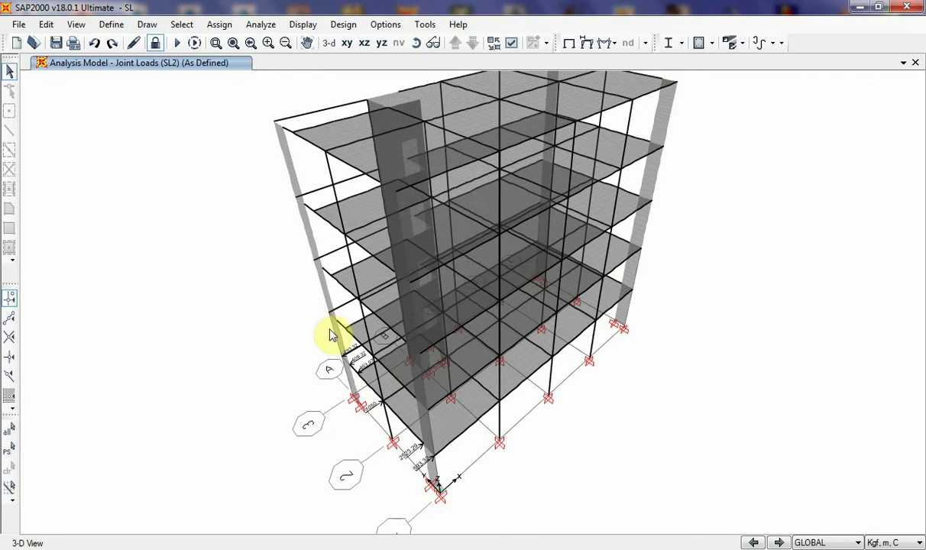